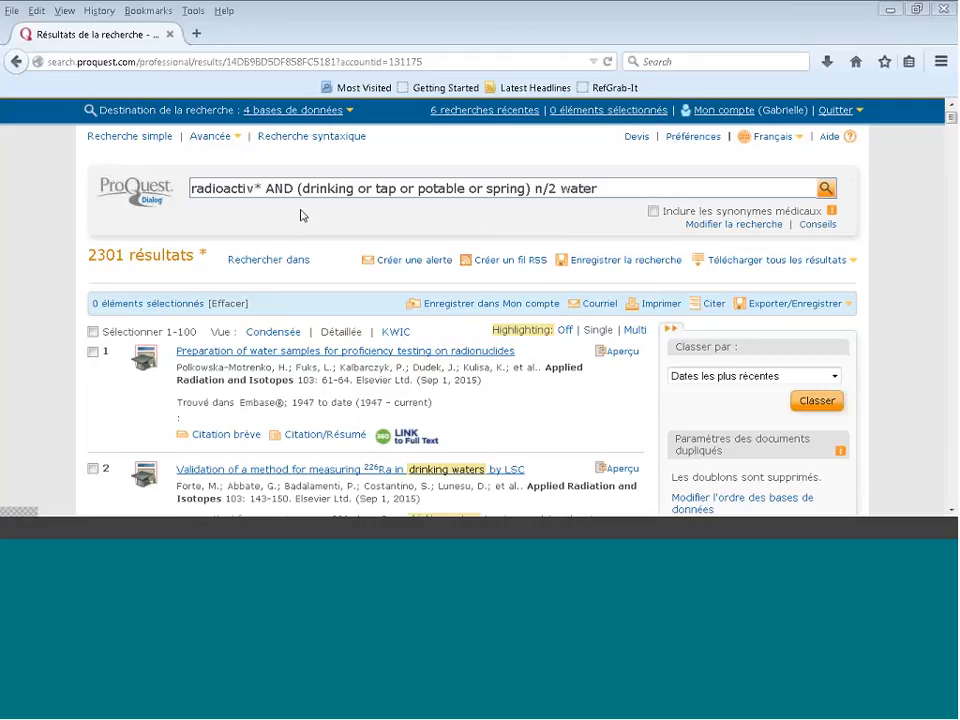
- Check which databases are currently selected for the search, then close the list
left_click(295, 110)
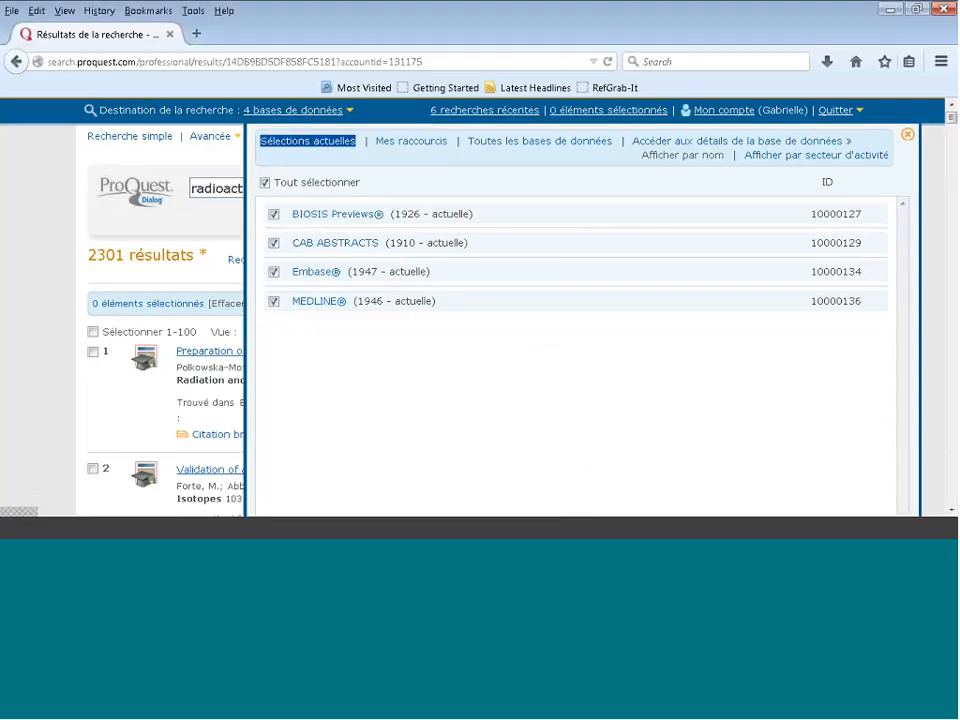
key("Escape")
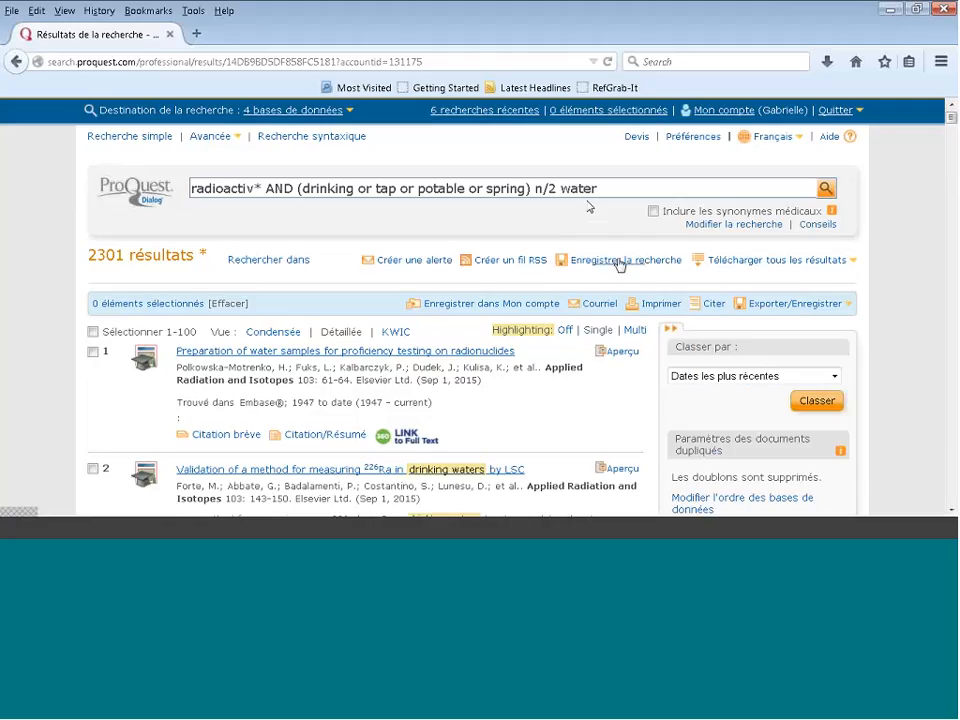
- Save only the current search to the account under the name "radioactivity" and dismiss the confirmation
left_click(620, 263)
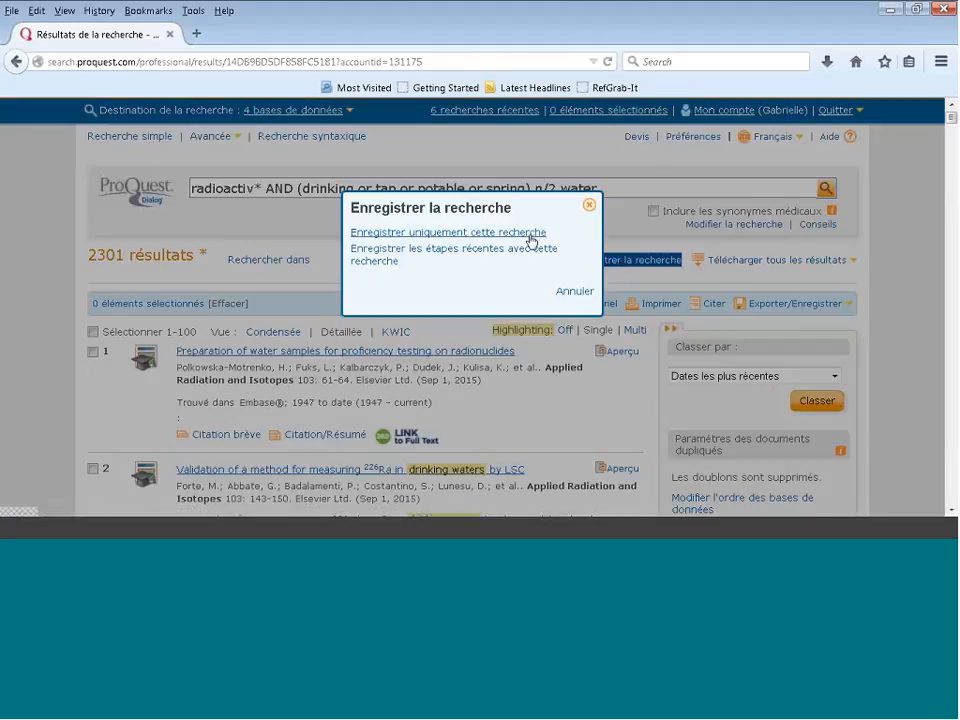
left_click(436, 240)
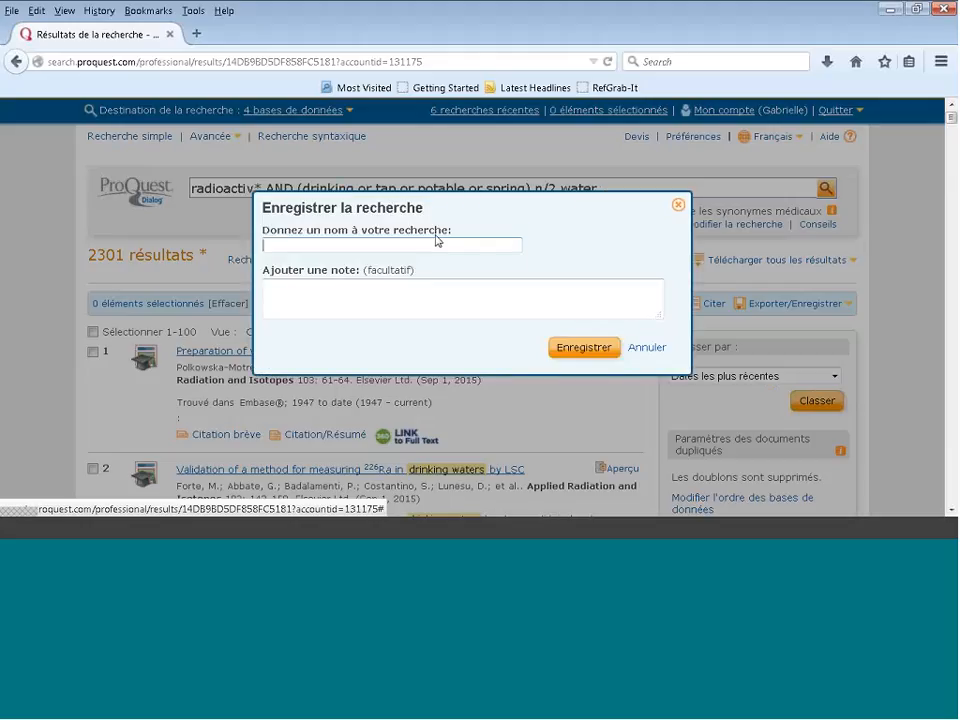
left_click(423, 245)
left_click(424, 247)
type("radioactivity")
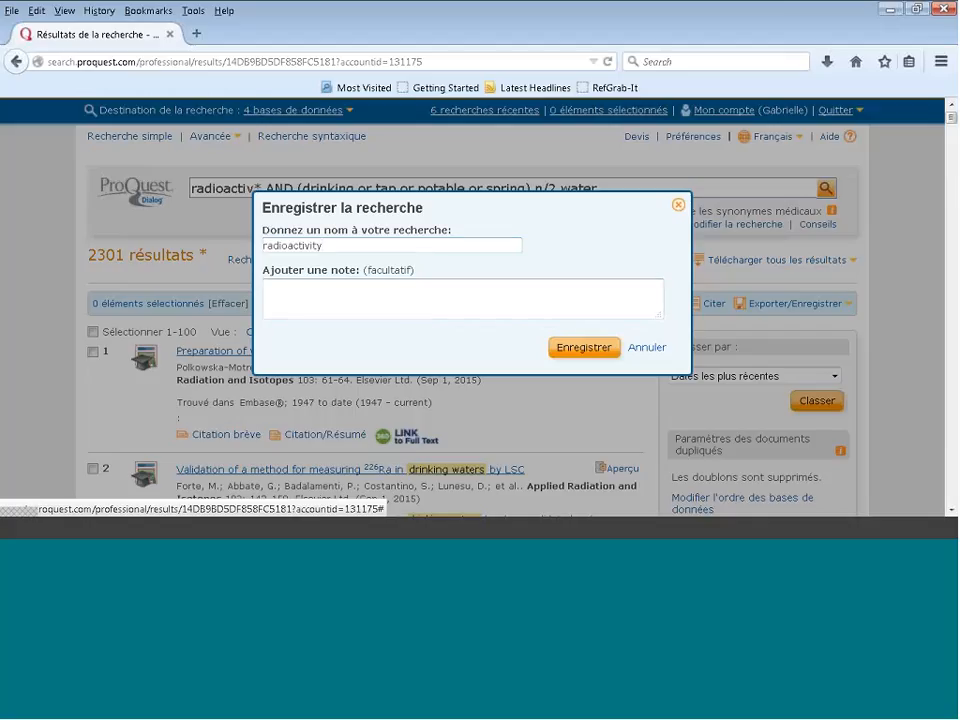
left_click(569, 350)
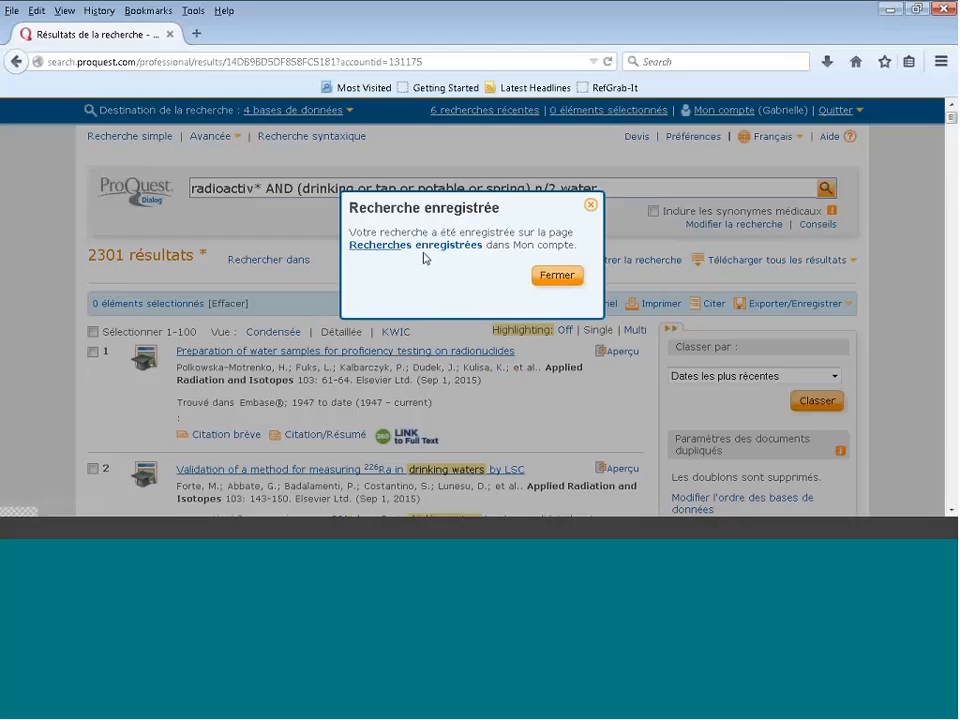
left_click(566, 276)
- Find the "radioactivity" search among the account's saved searches and open it for modification
left_click(716, 112)
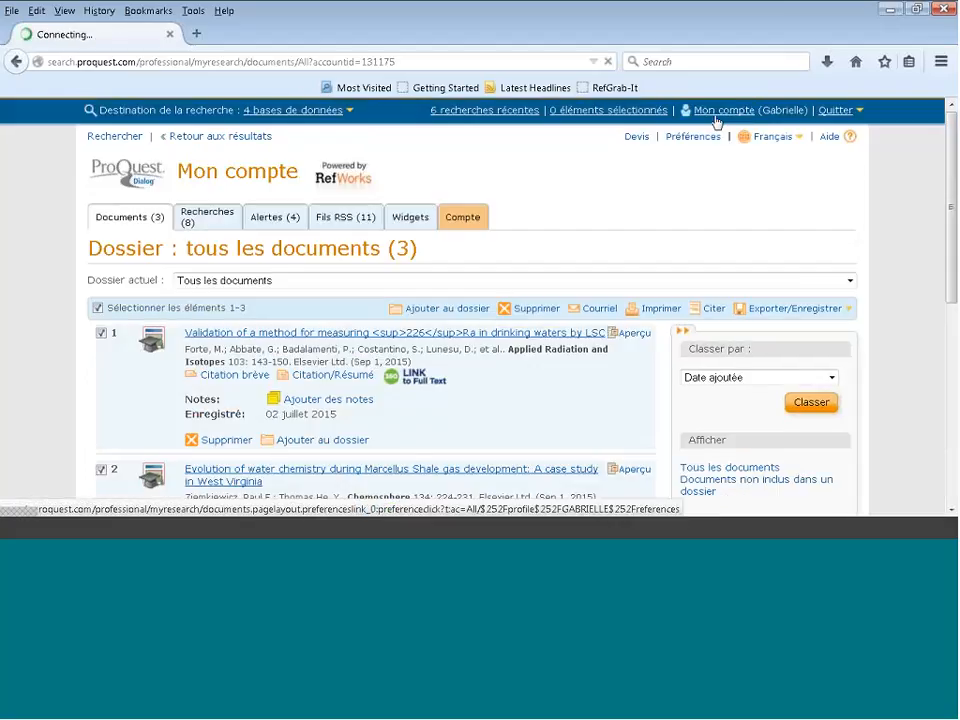
left_click(200, 221)
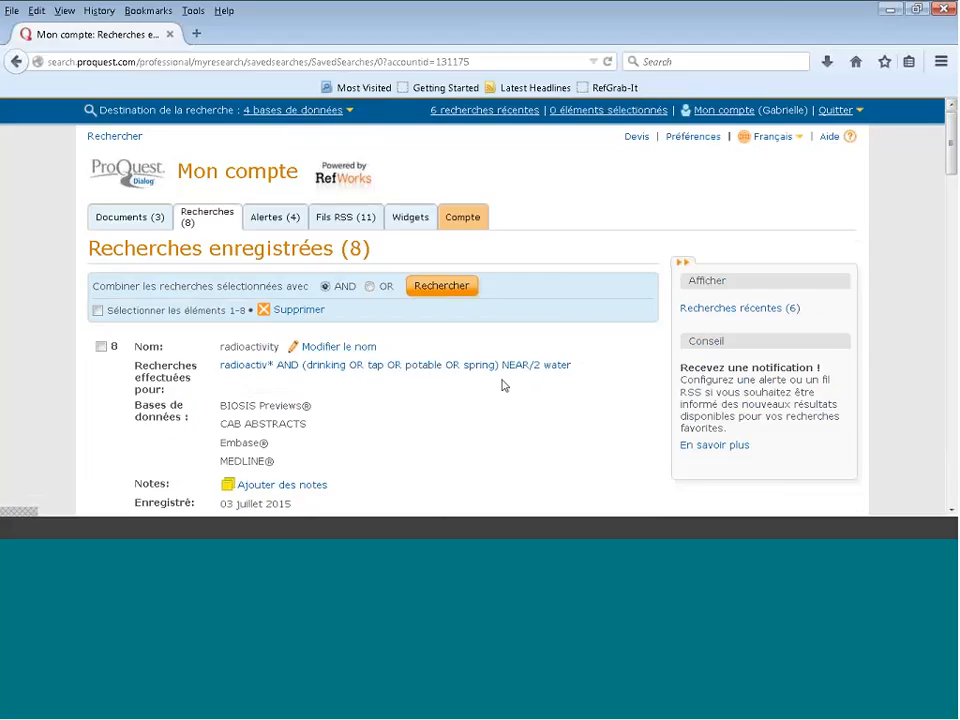
scroll(951, 170, "down", 1)
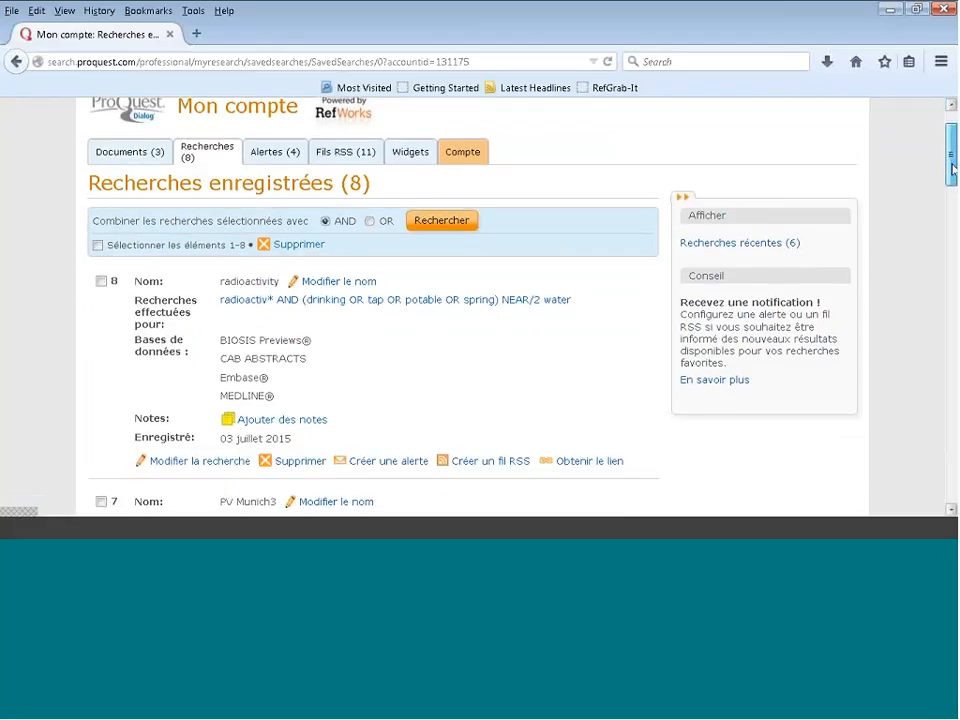
left_click_drag(952, 170, 952, 169)
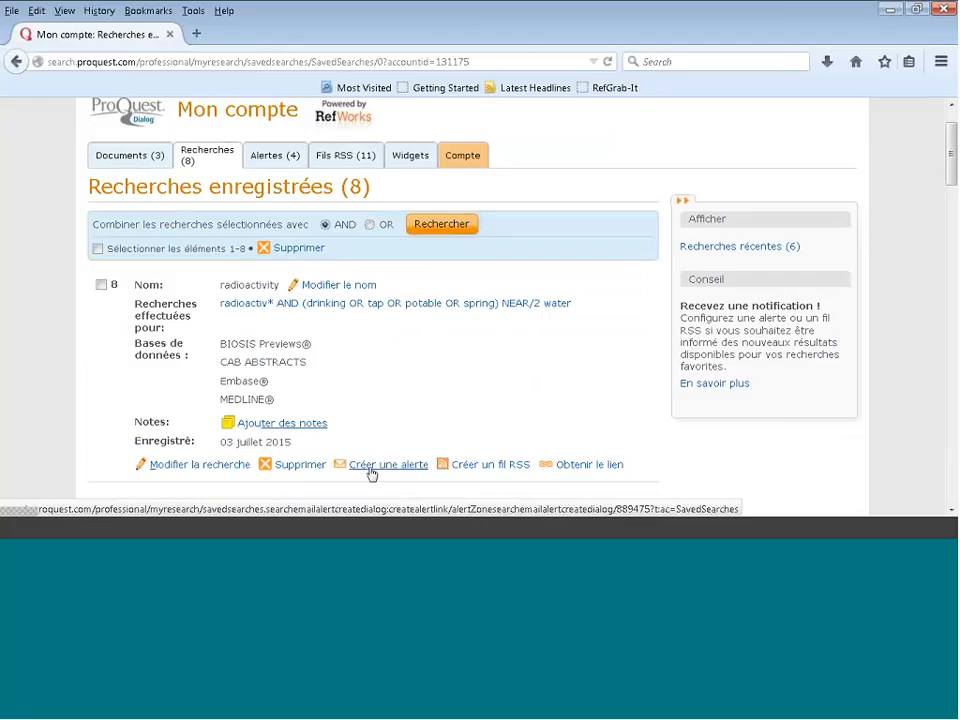
left_click(208, 467)
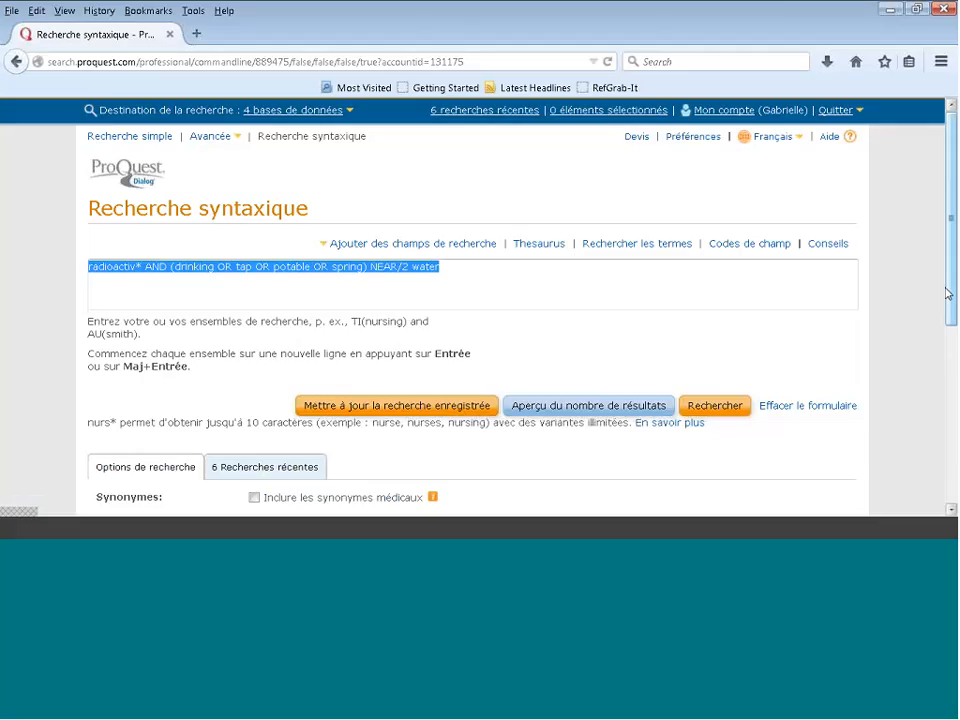
- Limit the saved search's publication date to "30 derniers jours" and run the search
left_click_drag(952, 293, 953, 299)
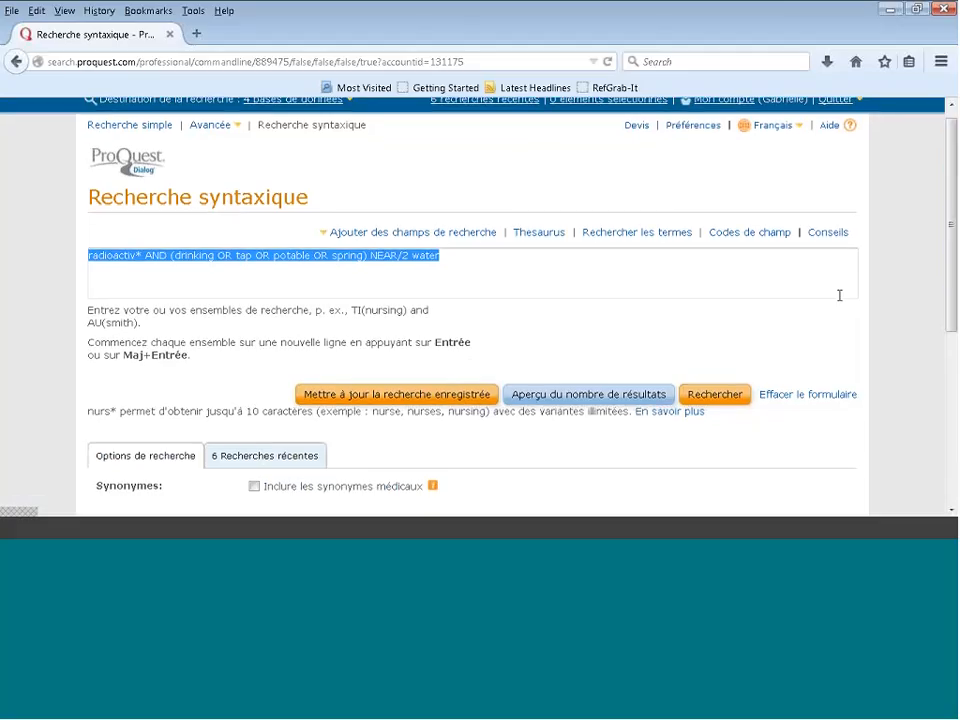
left_click(465, 259)
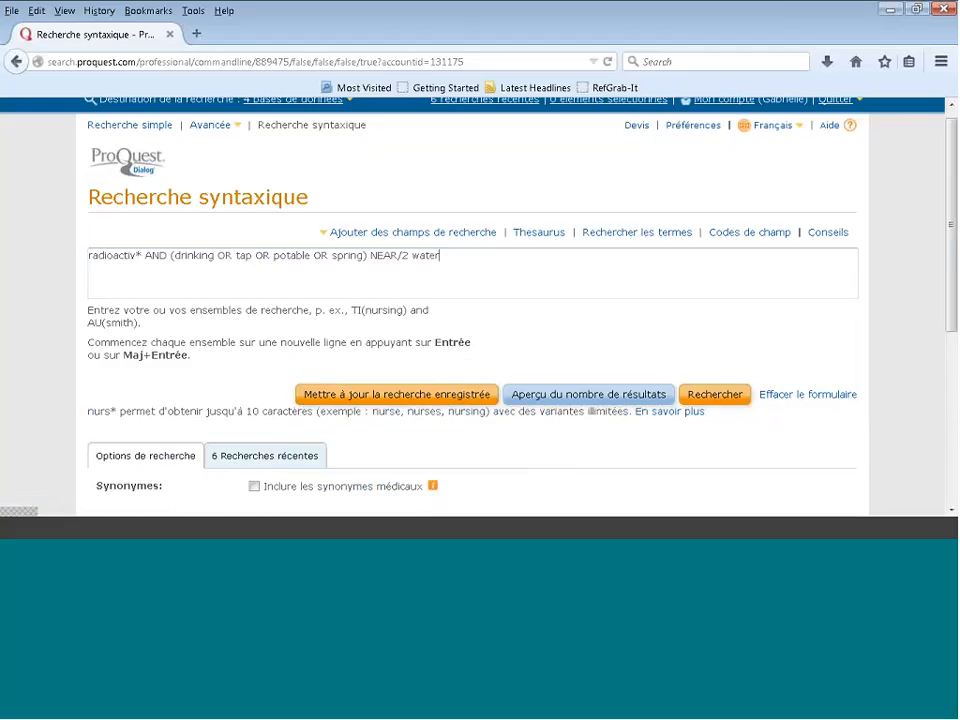
left_click_drag(950, 302, 950, 311)
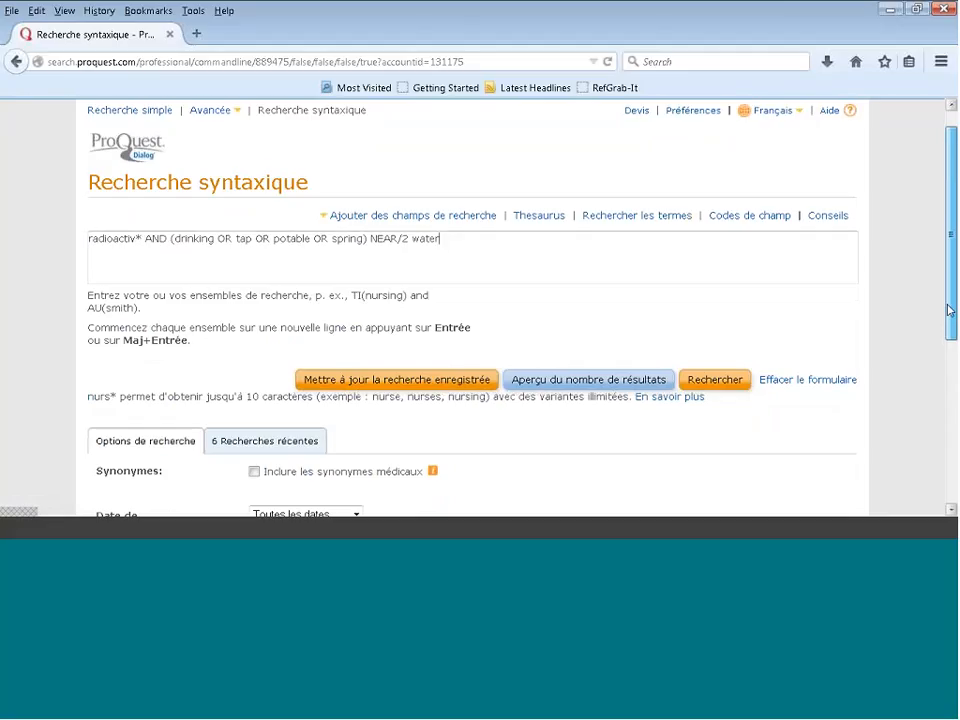
scroll(950, 310, "down", 2)
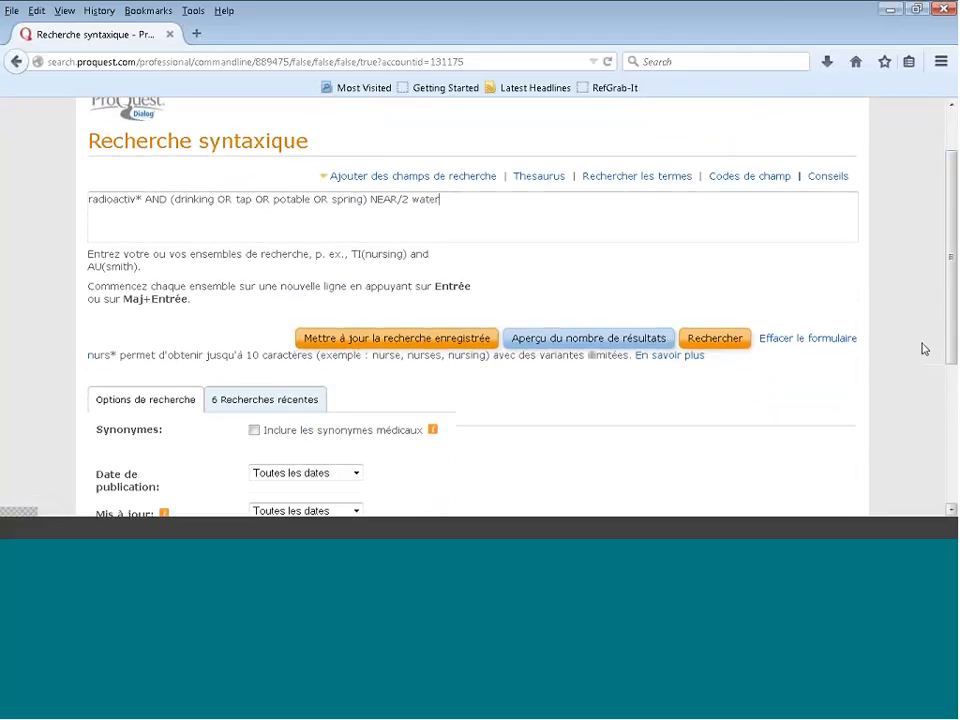
left_click(108, 404)
left_click(357, 476)
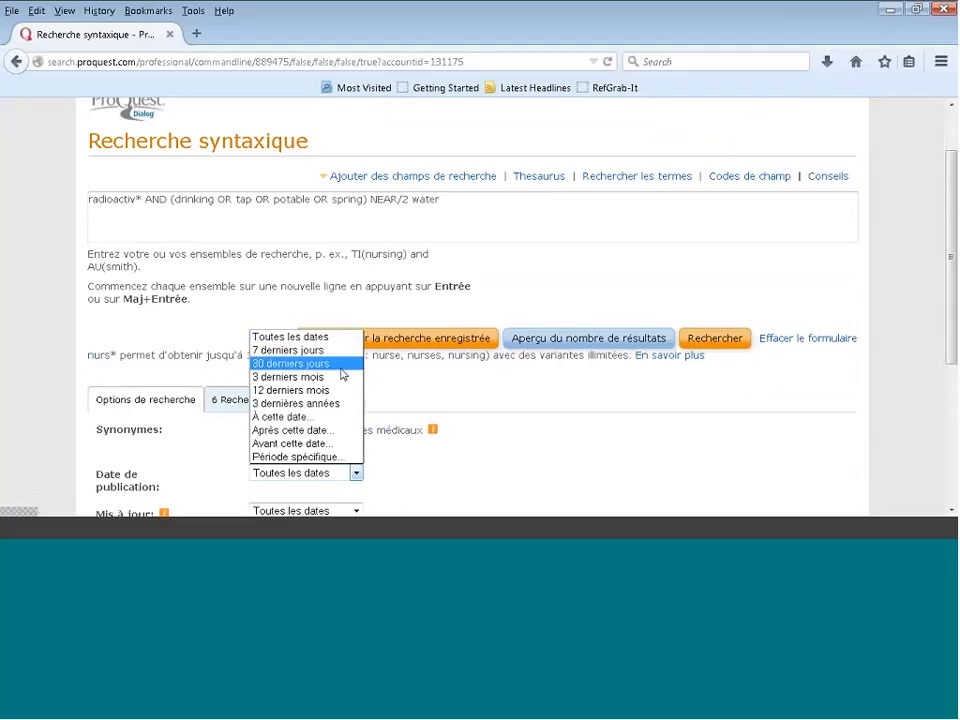
left_click(341, 367)
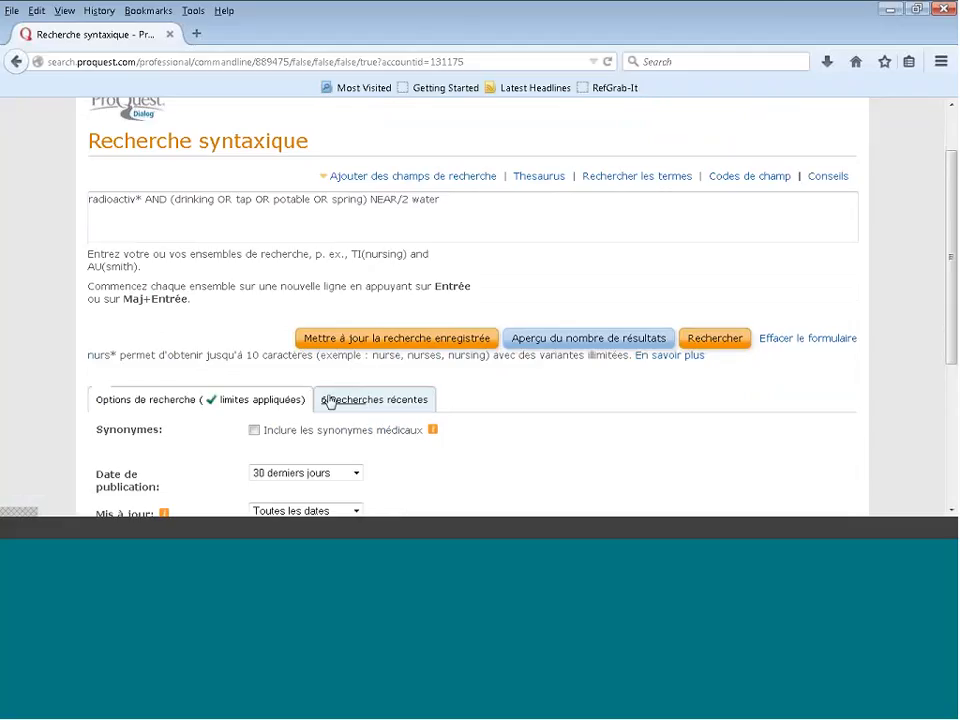
left_click(716, 342)
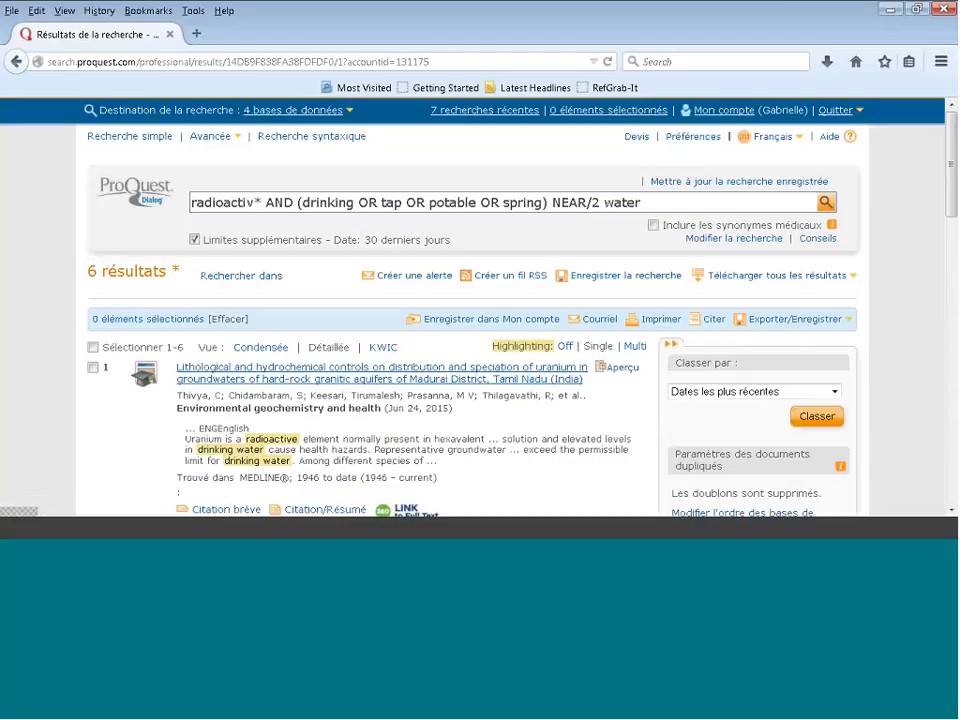
mouse_move(146, 281)
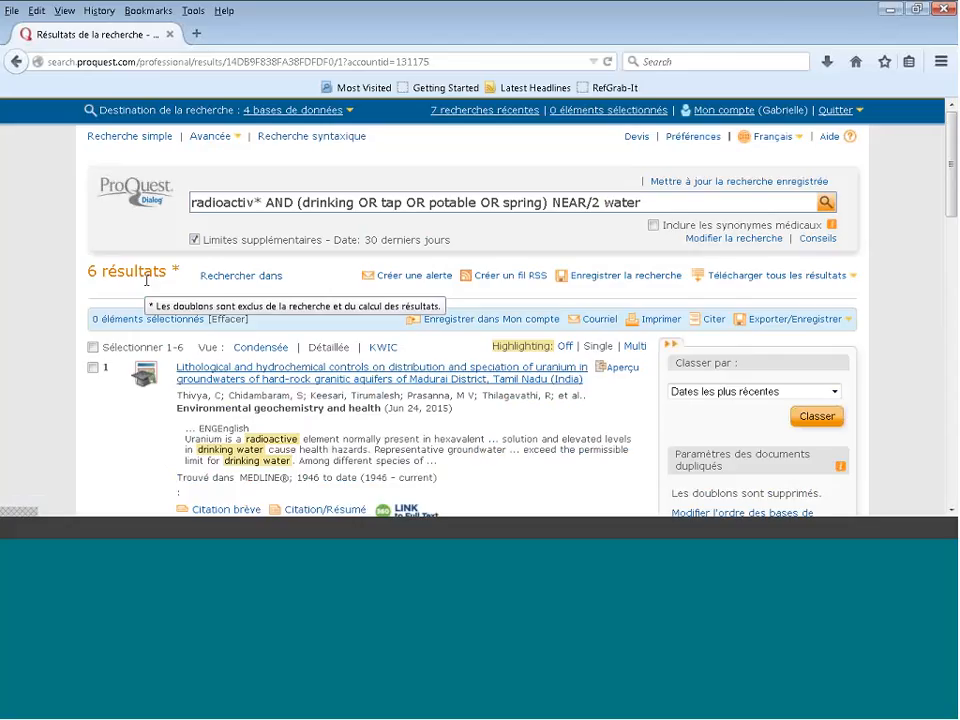
- Delete the date-limited search S7 from the recent searches
left_click(470, 113)
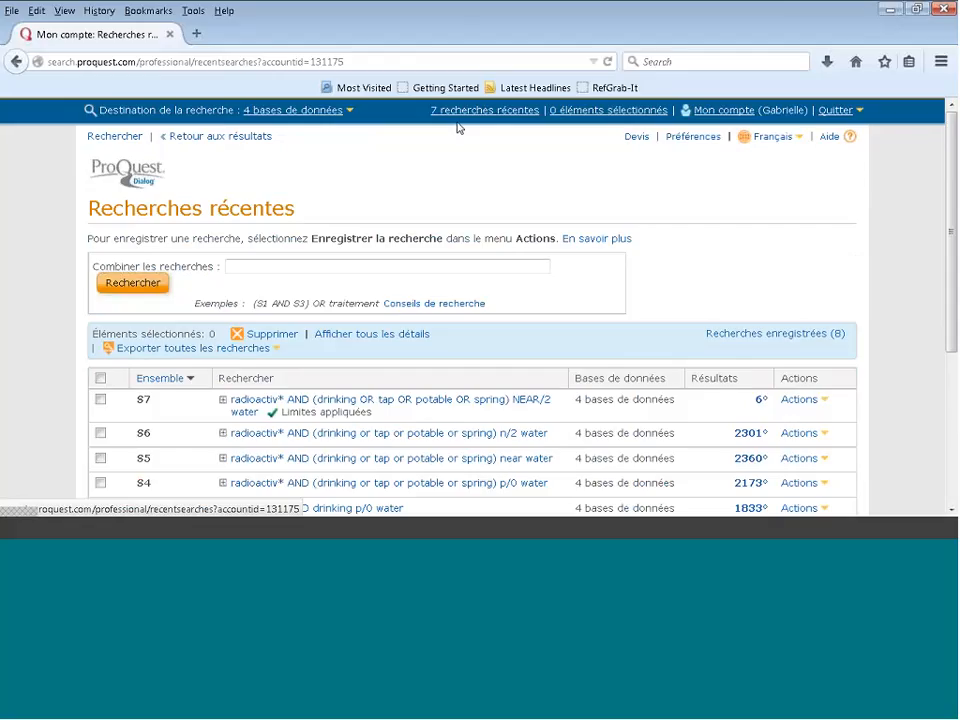
left_click(100, 399)
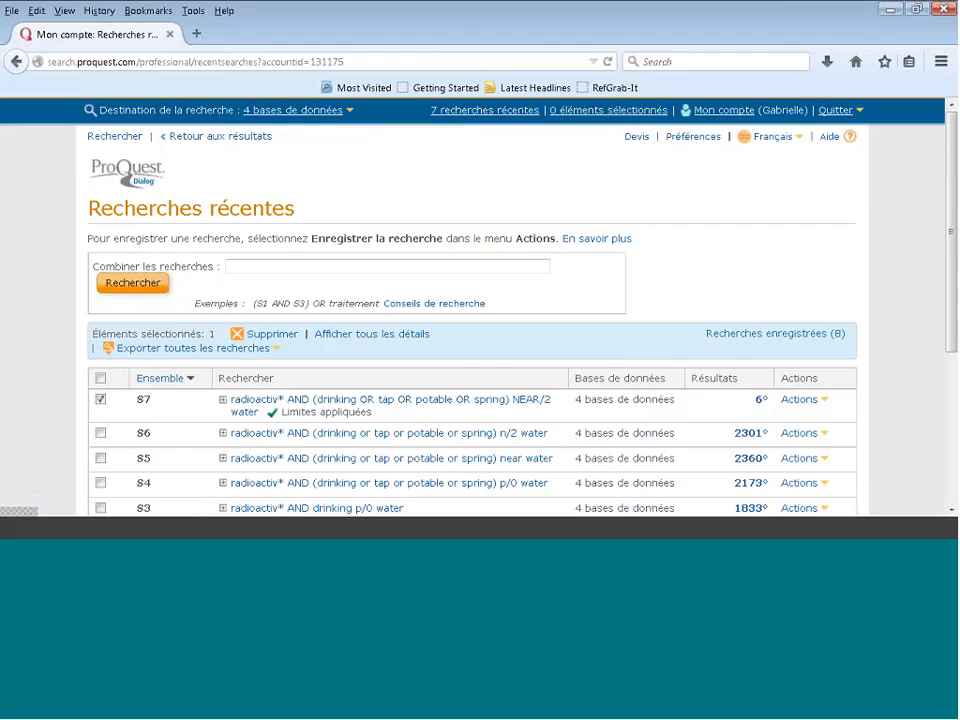
left_click(270, 335)
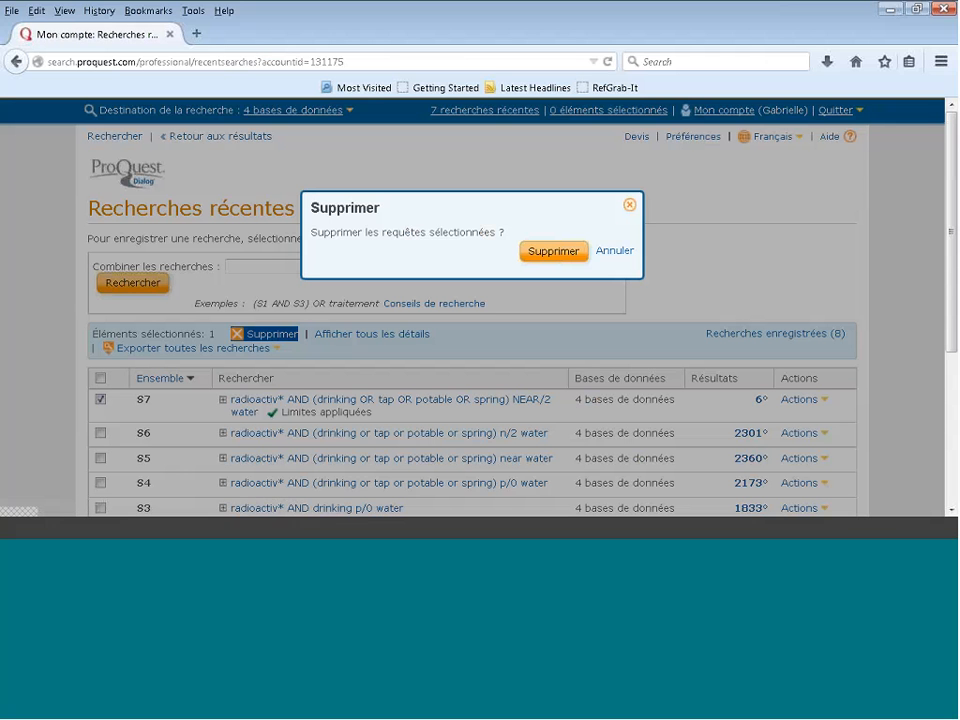
left_click(551, 254)
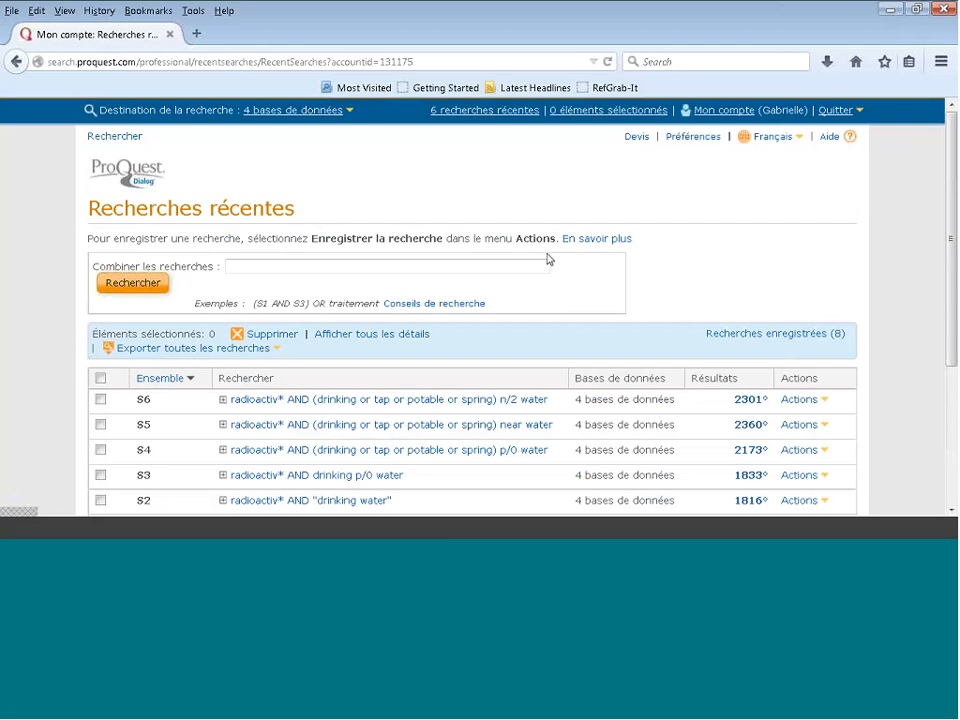
- Open the results of recent search S6 and start an alert for it named "radioactivity & water"
double_click(746, 405)
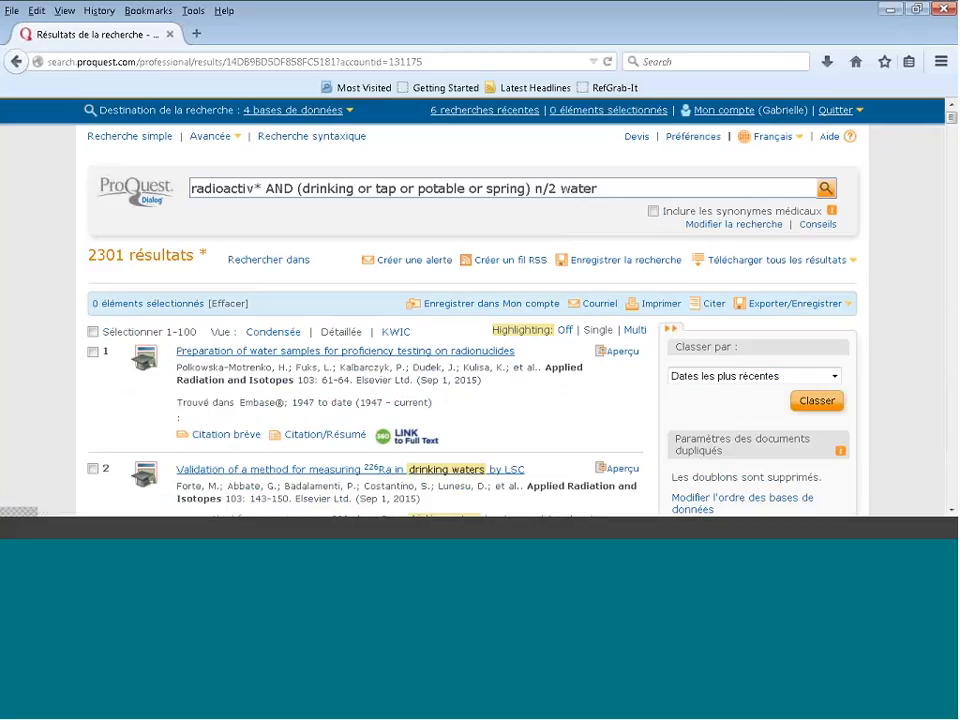
left_click(427, 268)
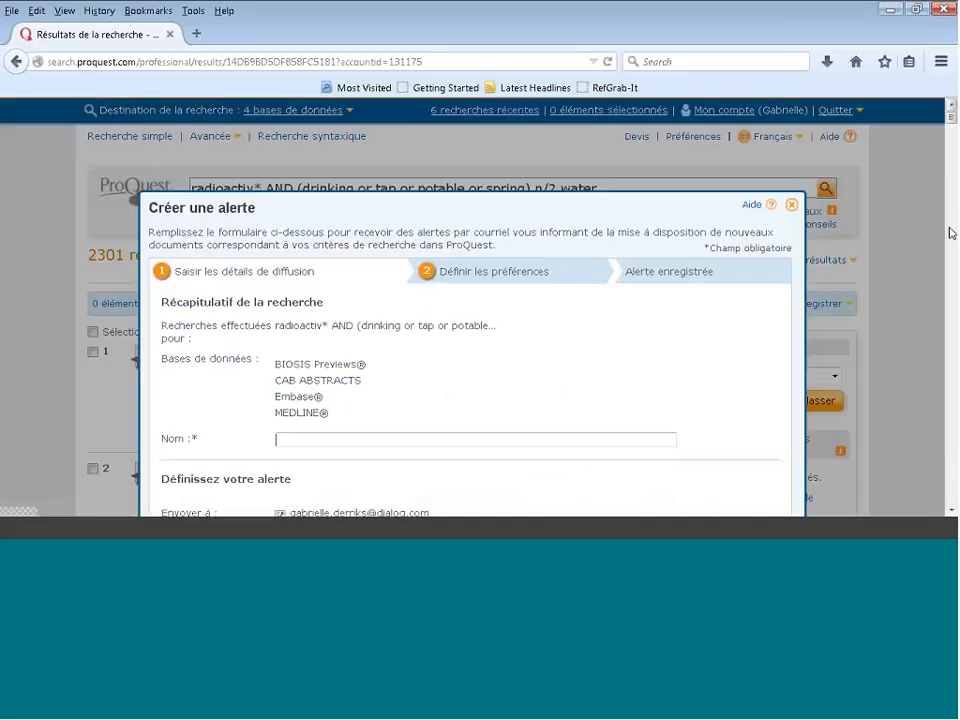
left_click_drag(951, 118, 951, 122)
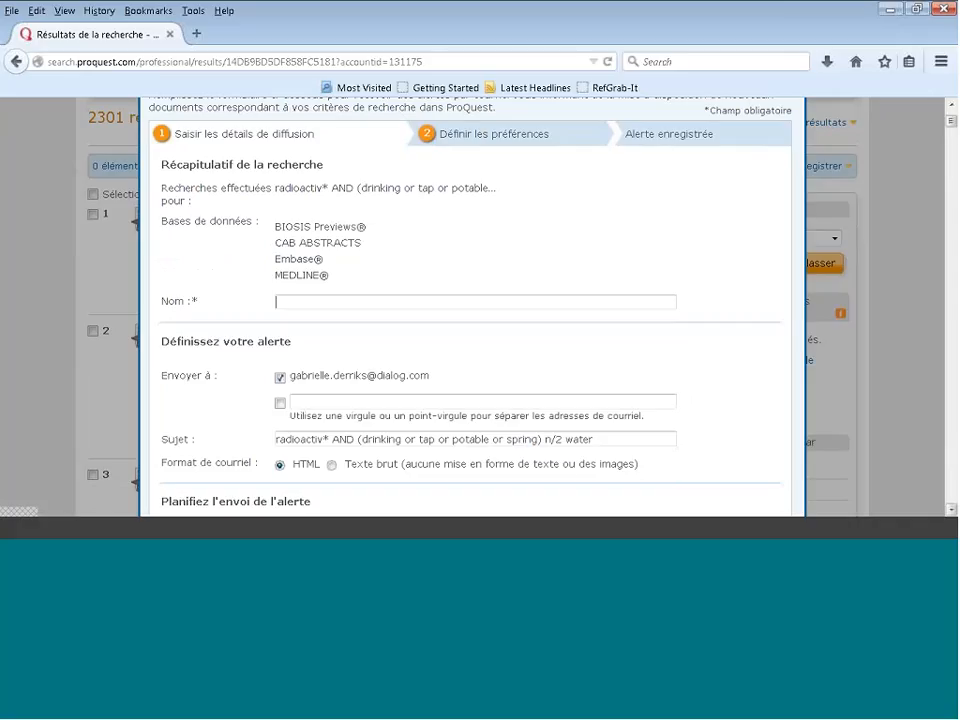
left_click(348, 302)
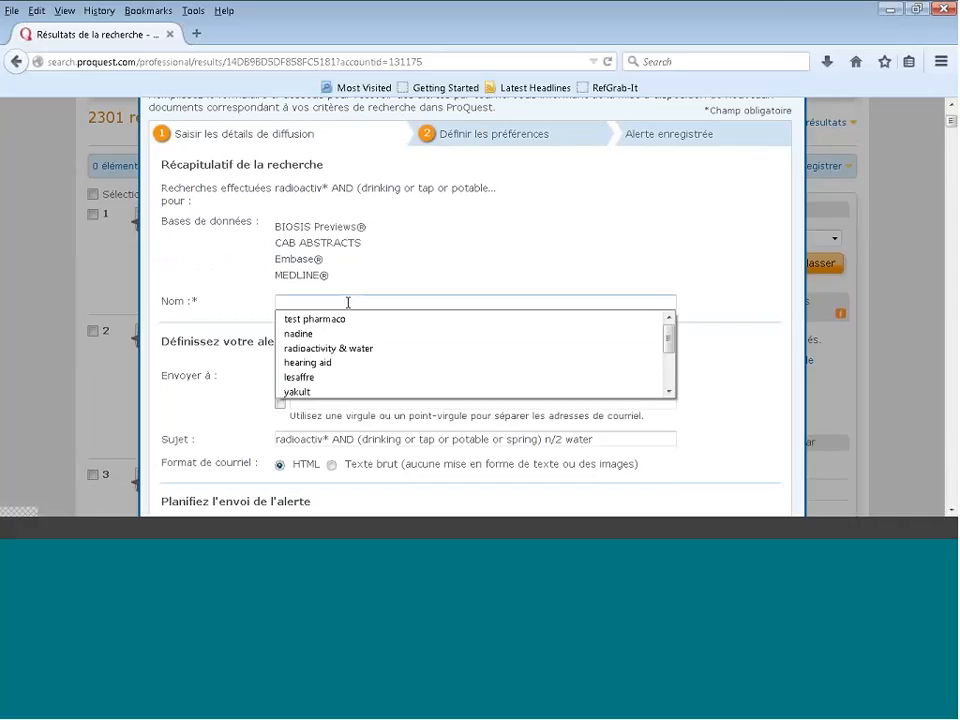
left_click(345, 348)
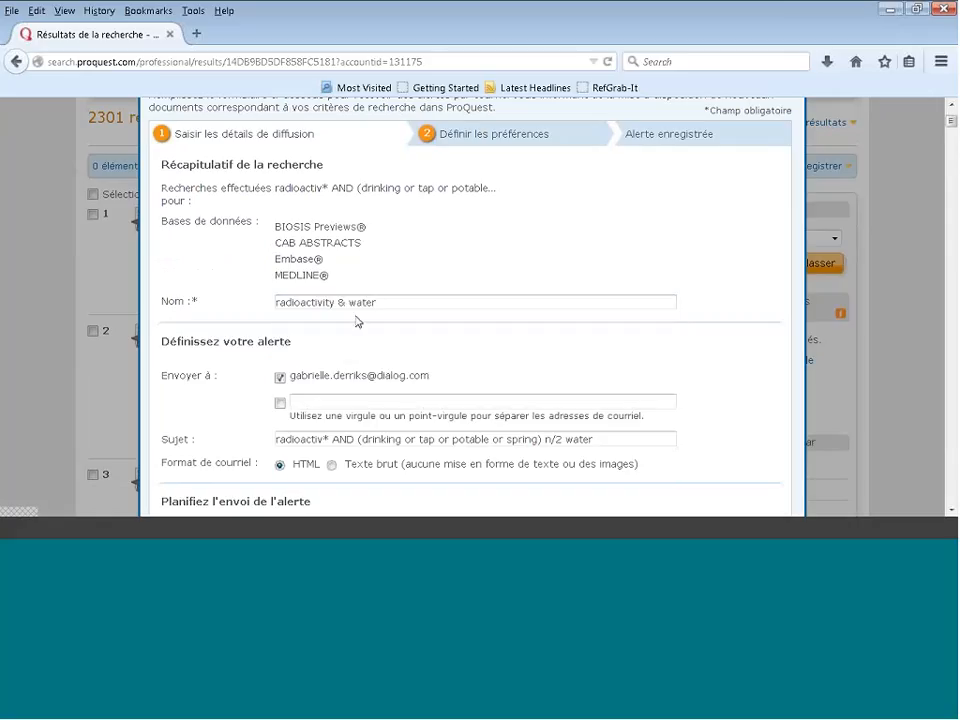
left_click(281, 406)
left_click(280, 405)
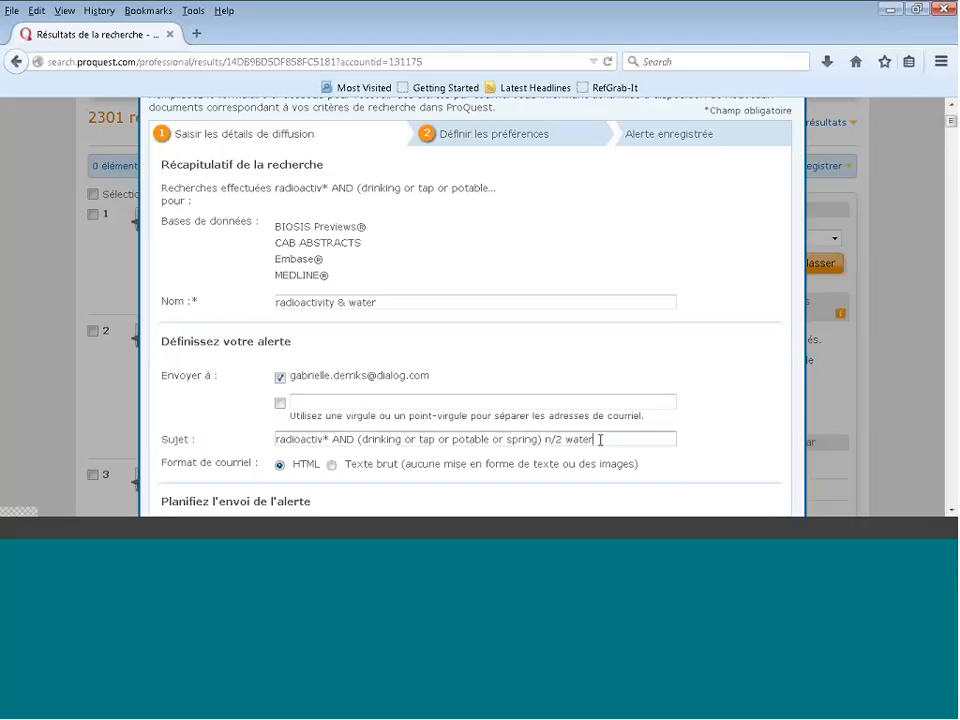
- Replace the alert e-mail's subject with the alert name "radioactivity & water"
left_click_drag(600, 439, 268, 443)
key("Delete")
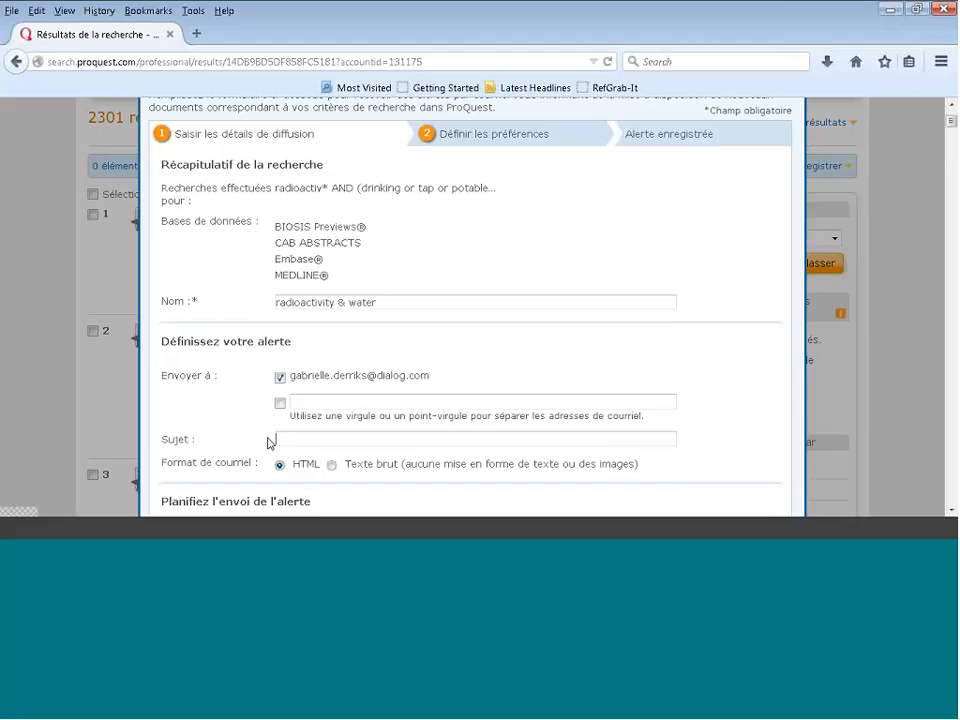
left_click_drag(600, 302, 287, 303)
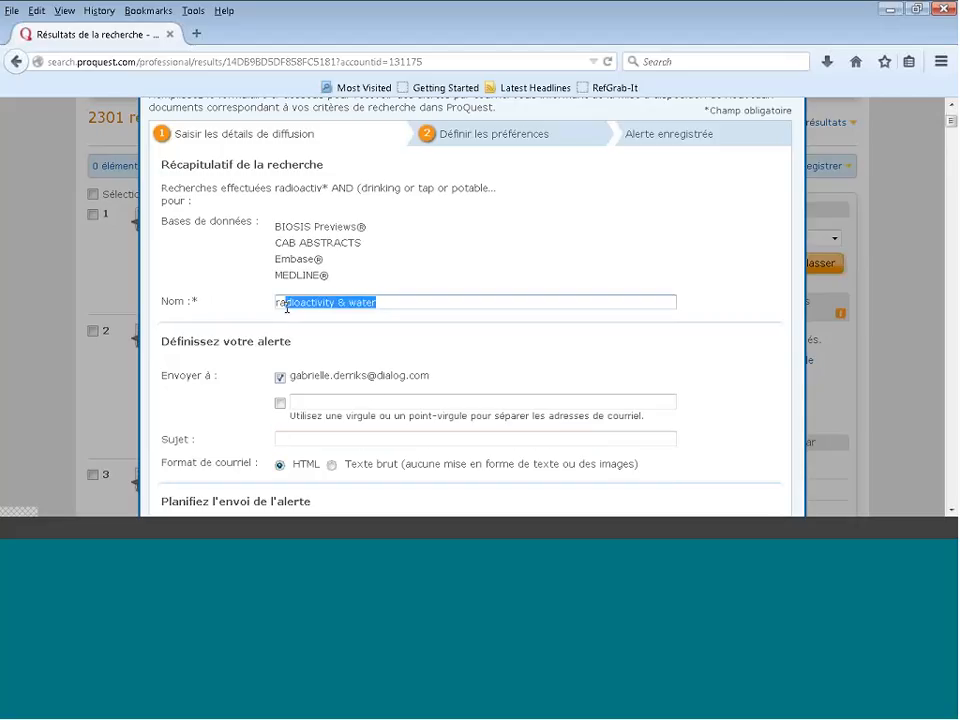
key("ctrl+a")
key("ctrl+c")
left_click(338, 442)
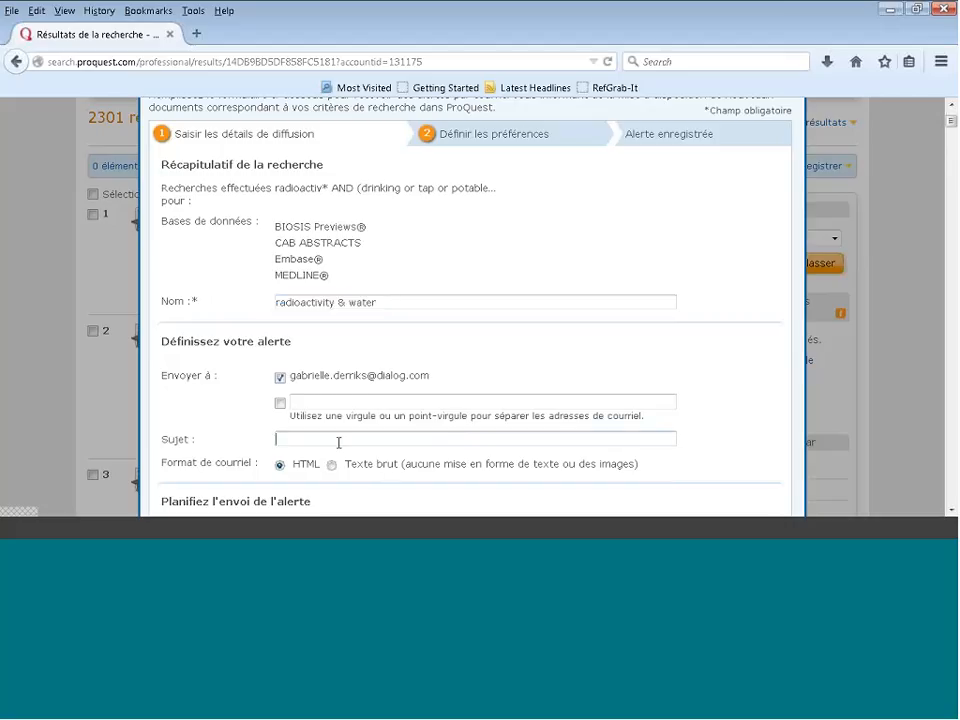
key("ctrl+v")
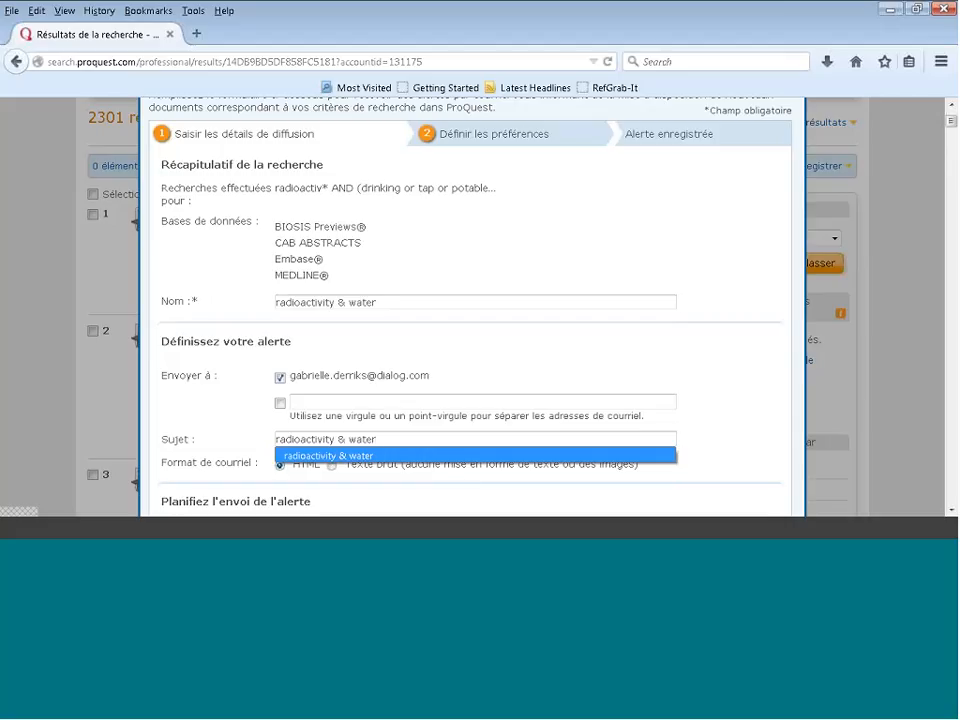
- Examine the available sending time slots and frequency options in the alert's schedule
scroll(951, 510, "down", 3)
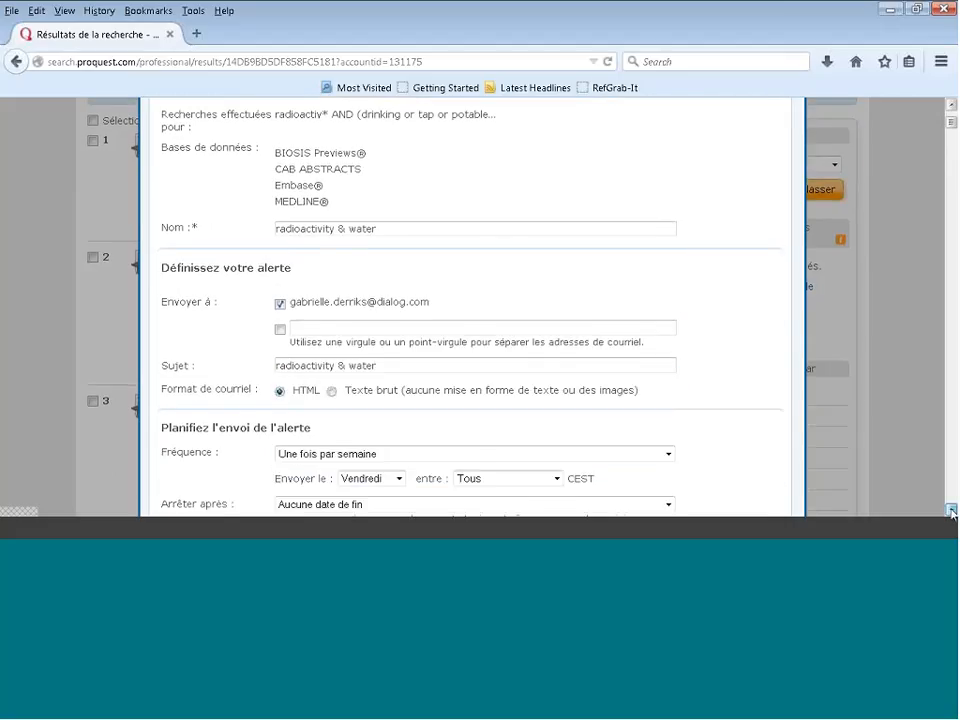
scroll(951, 510, "down", 2)
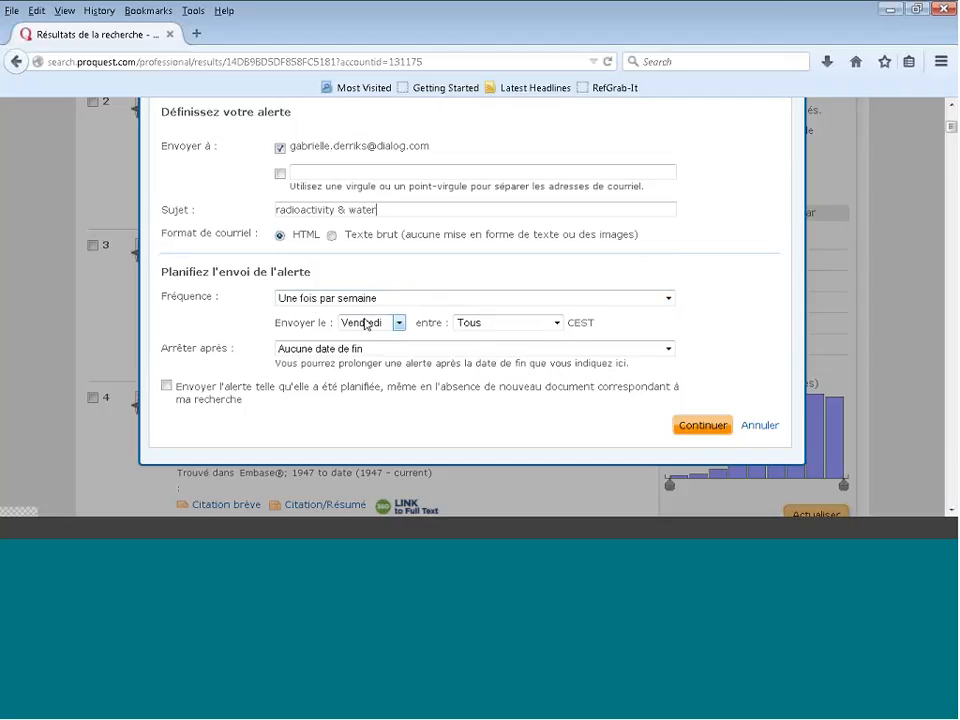
left_click(555, 324)
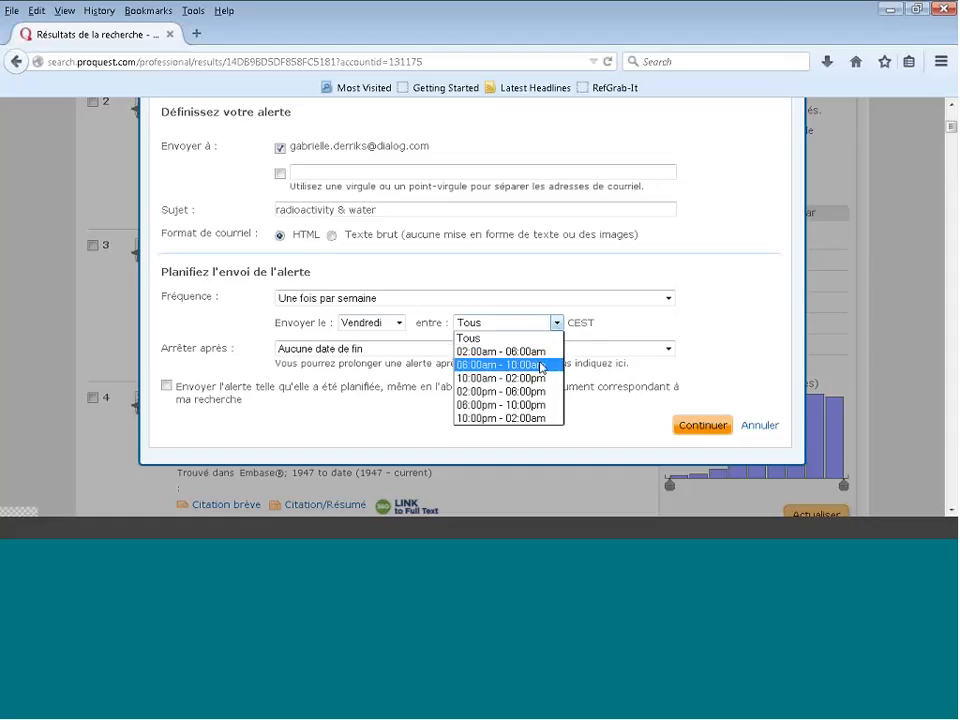
left_click(559, 322)
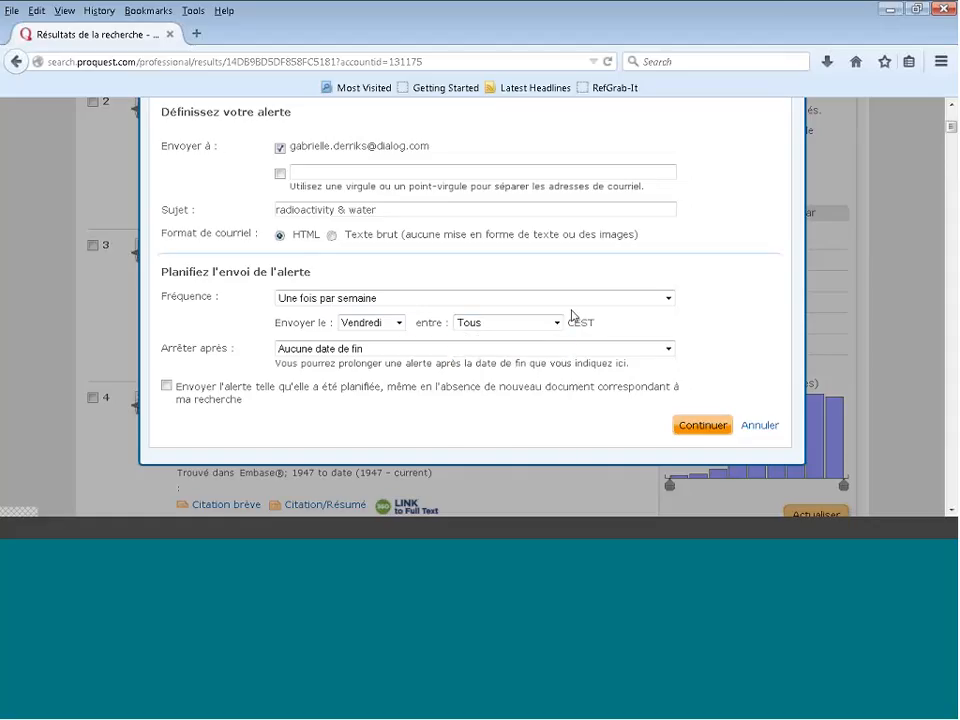
left_click(666, 300)
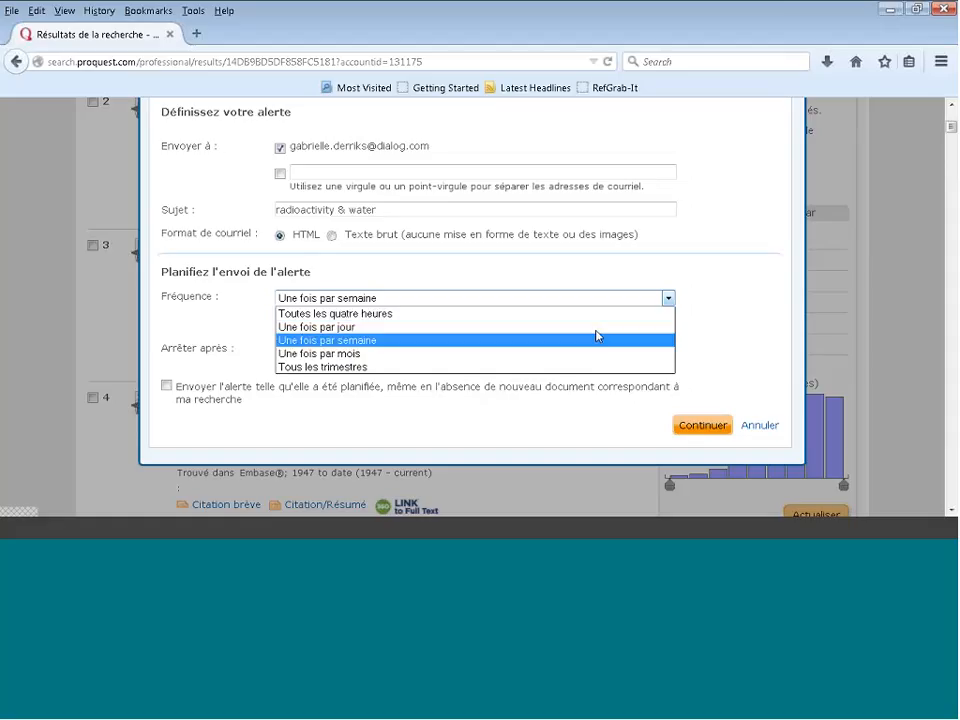
left_click(712, 298)
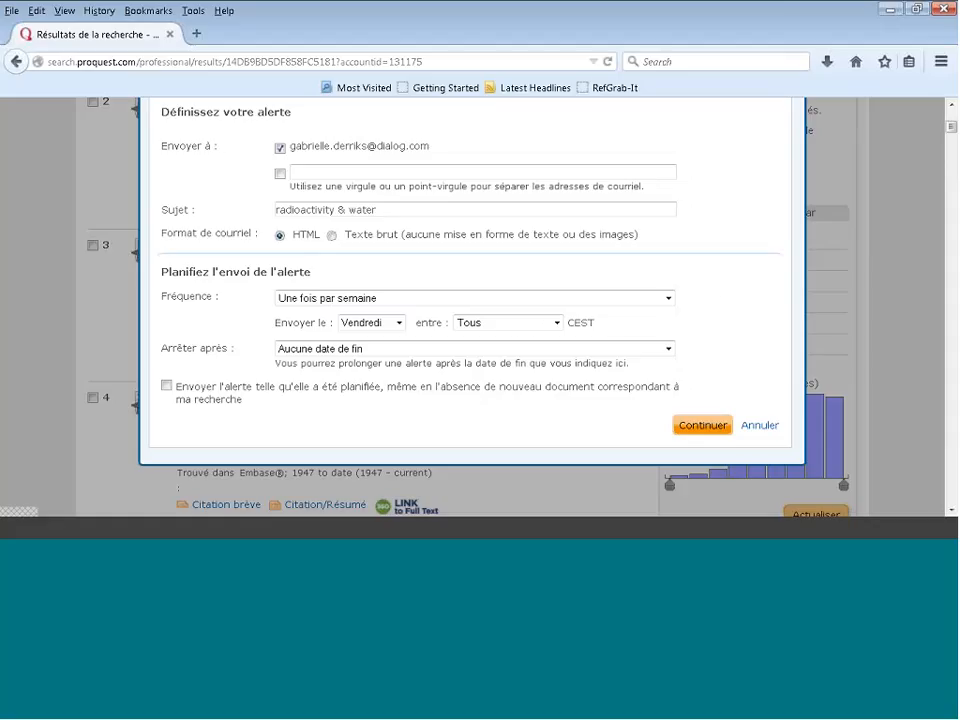
- Set the alert to stop after "Deux mois", have it sent even without new documents, and continue to the preferences
left_click(668, 349)
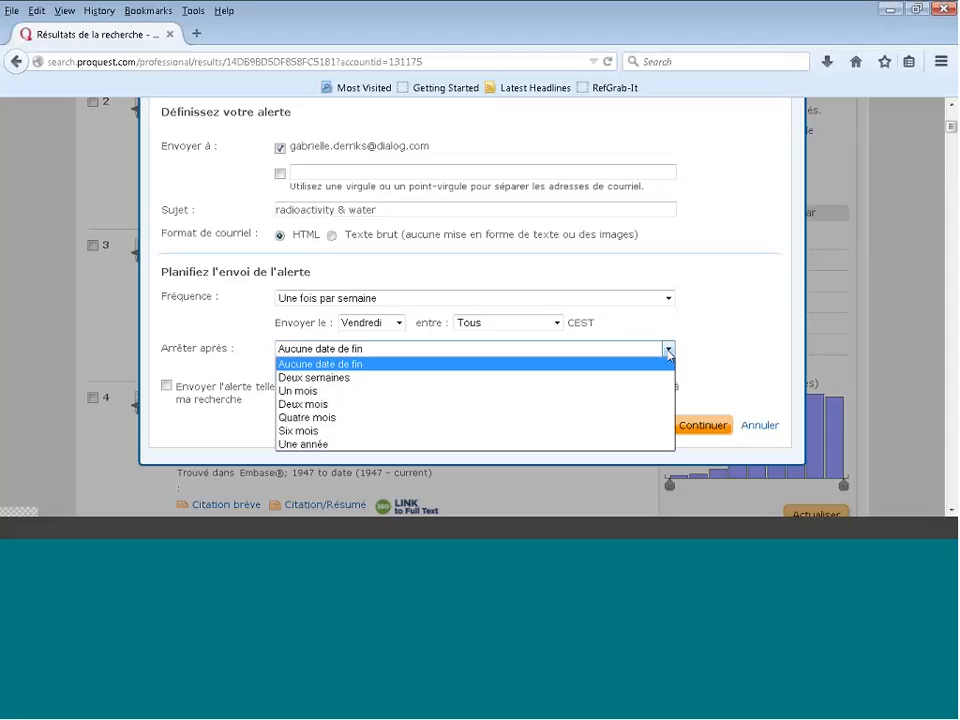
left_click(642, 406)
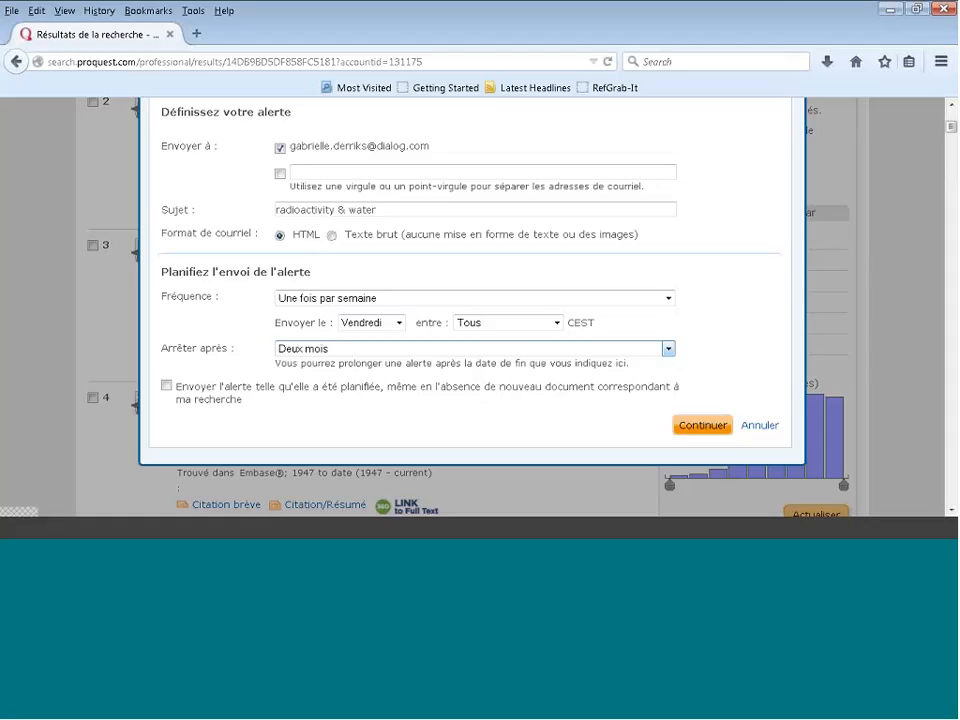
left_click(166, 386)
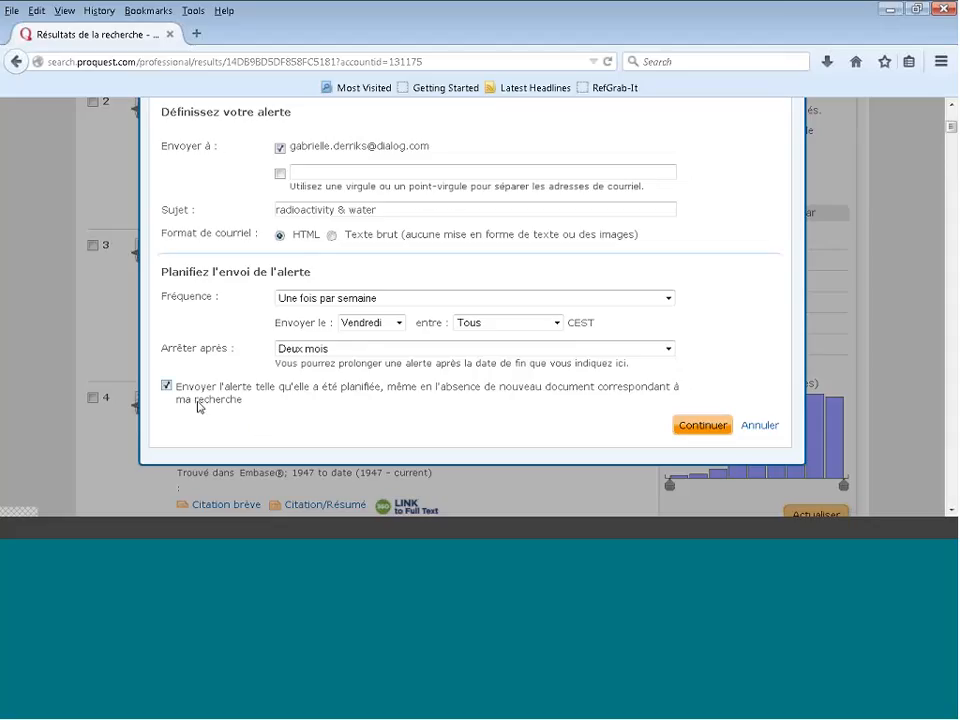
left_click(693, 427)
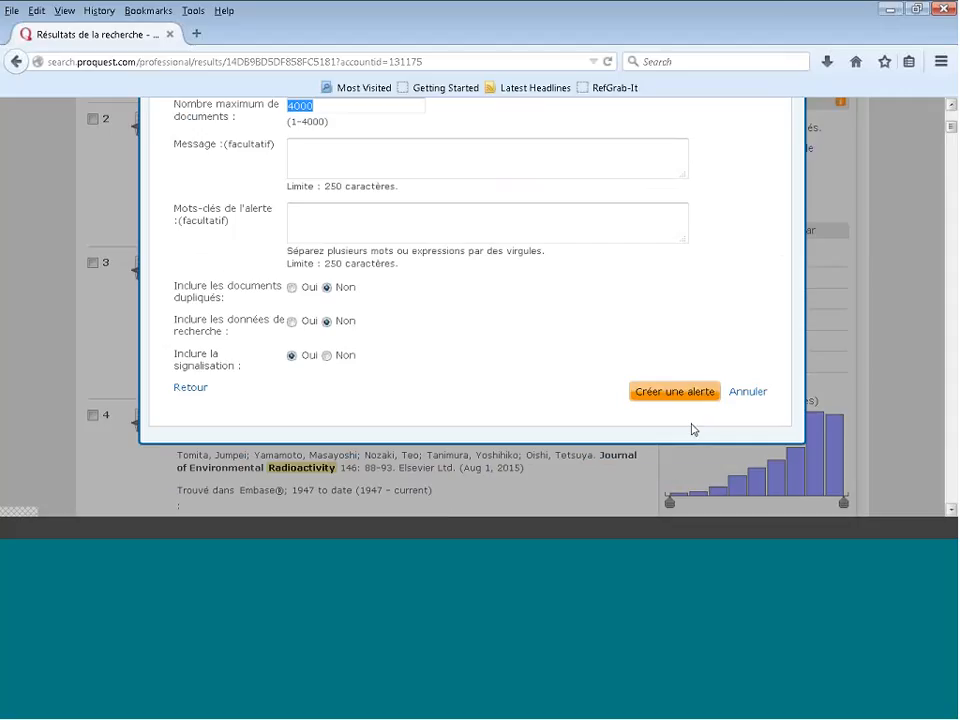
- Set the alert to include "Documents récemment ajoutés, y compris les éléments historiques"
scroll(952, 120, "up", 6)
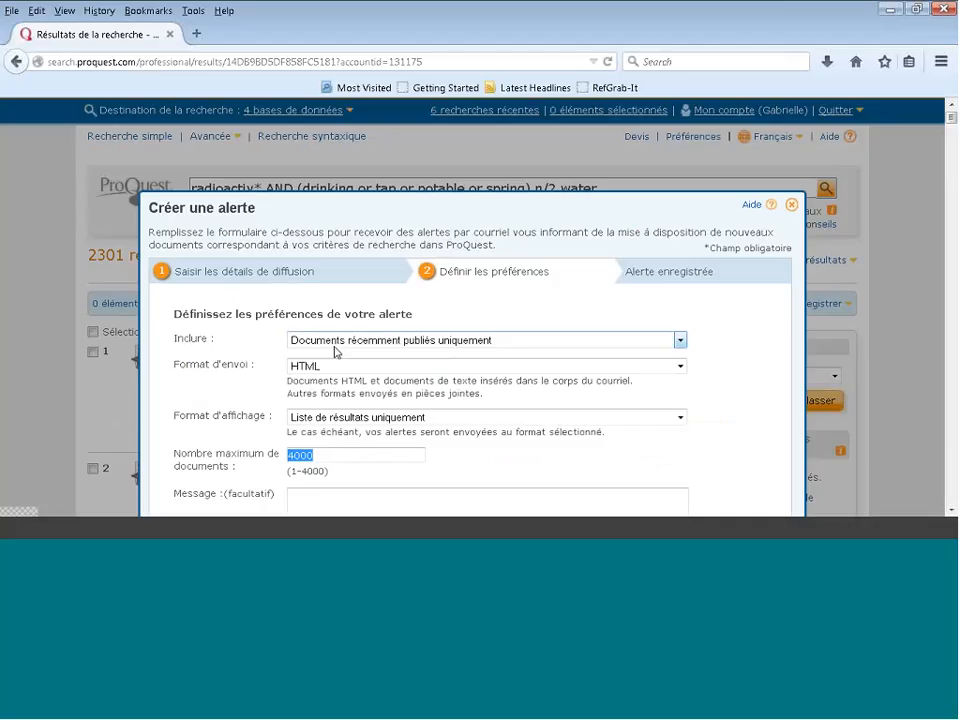
left_click(680, 341)
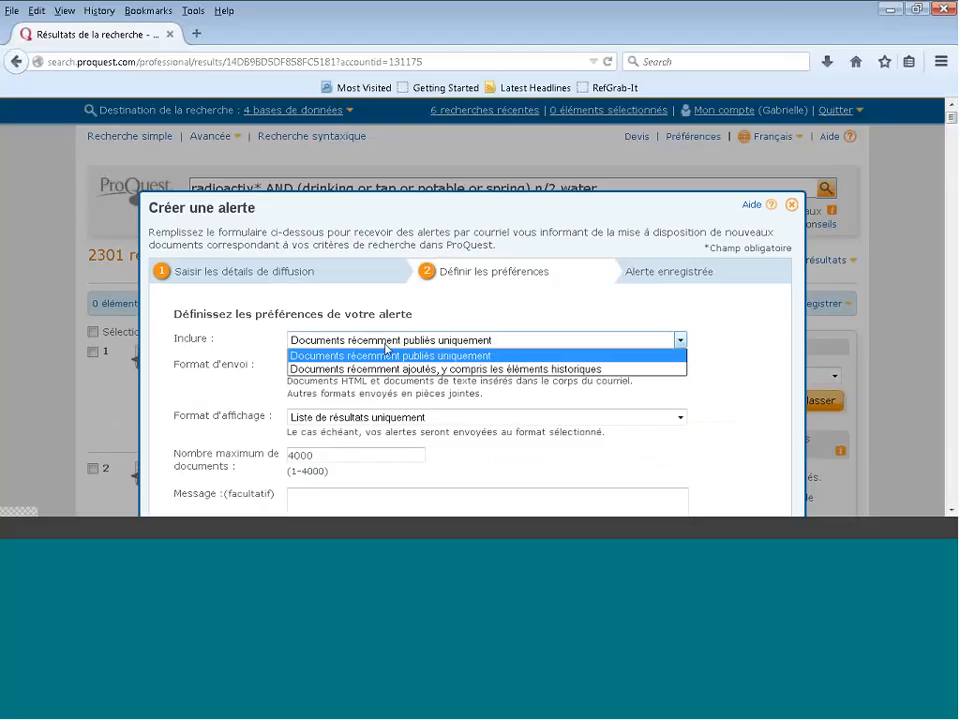
left_click(386, 355)
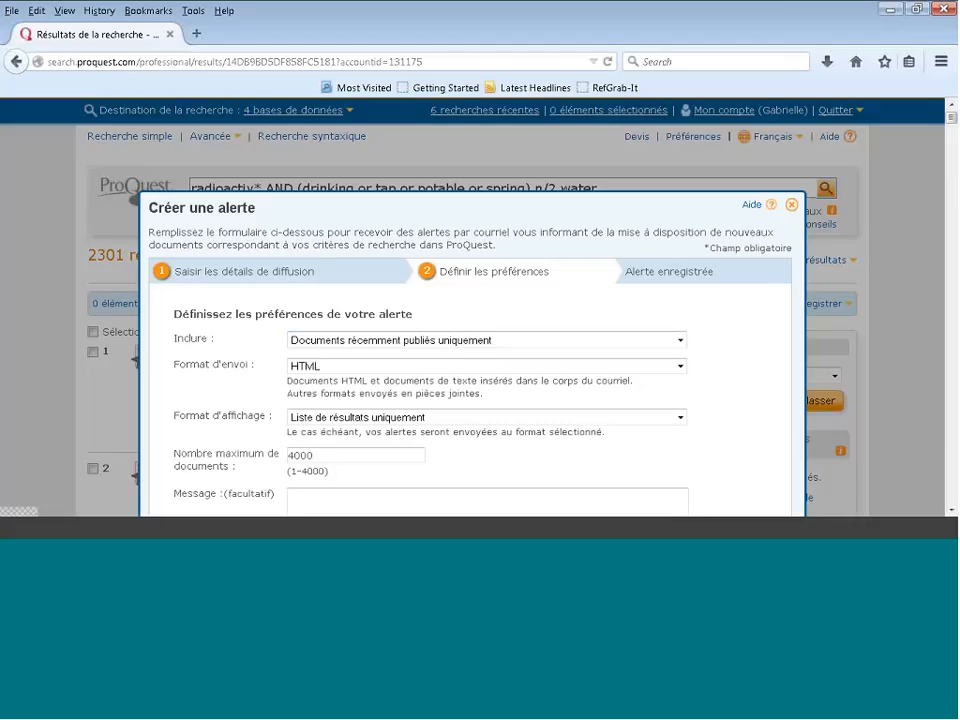
left_click(678, 340)
left_click(669, 367)
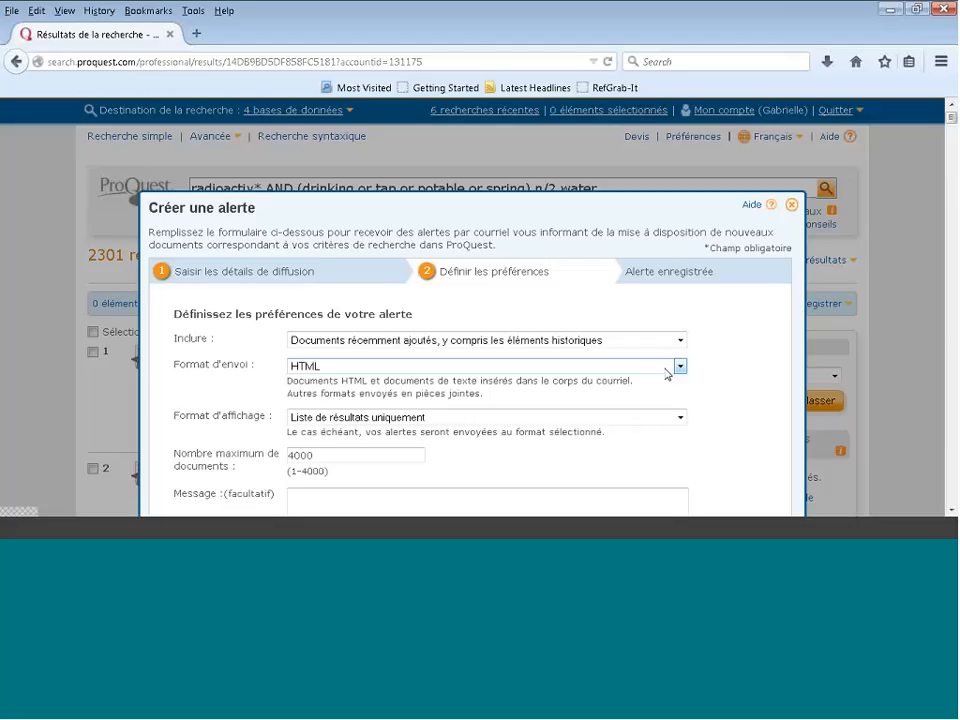
- Set the alert's delivery format to PDF and its display format to "Texte intégral (indexation complète, résumé, texte intégral)"
left_click(680, 367)
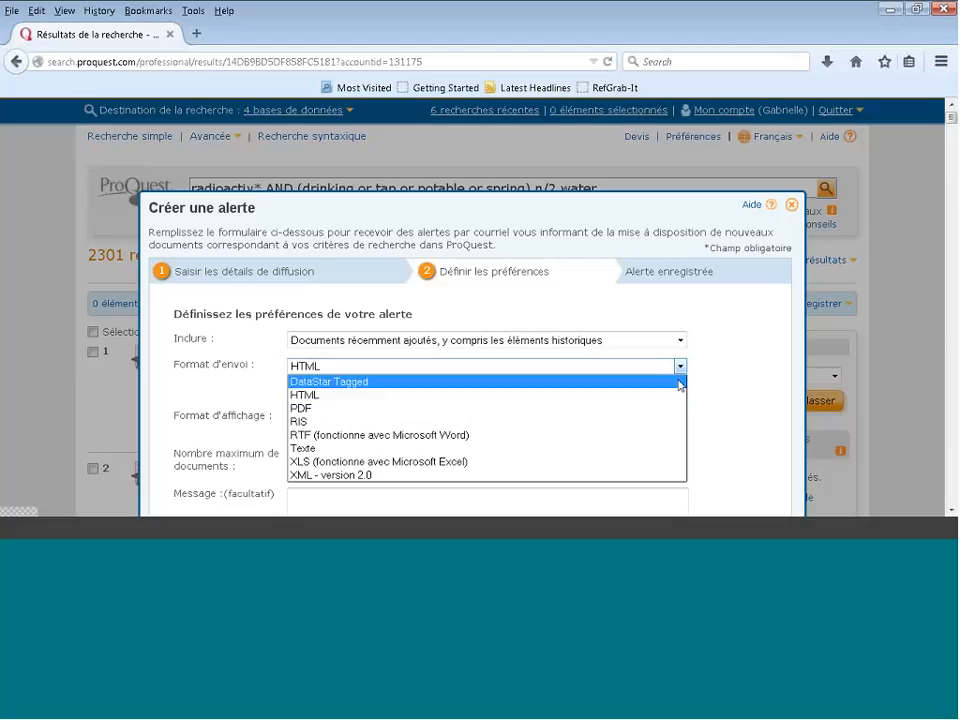
left_click(676, 408)
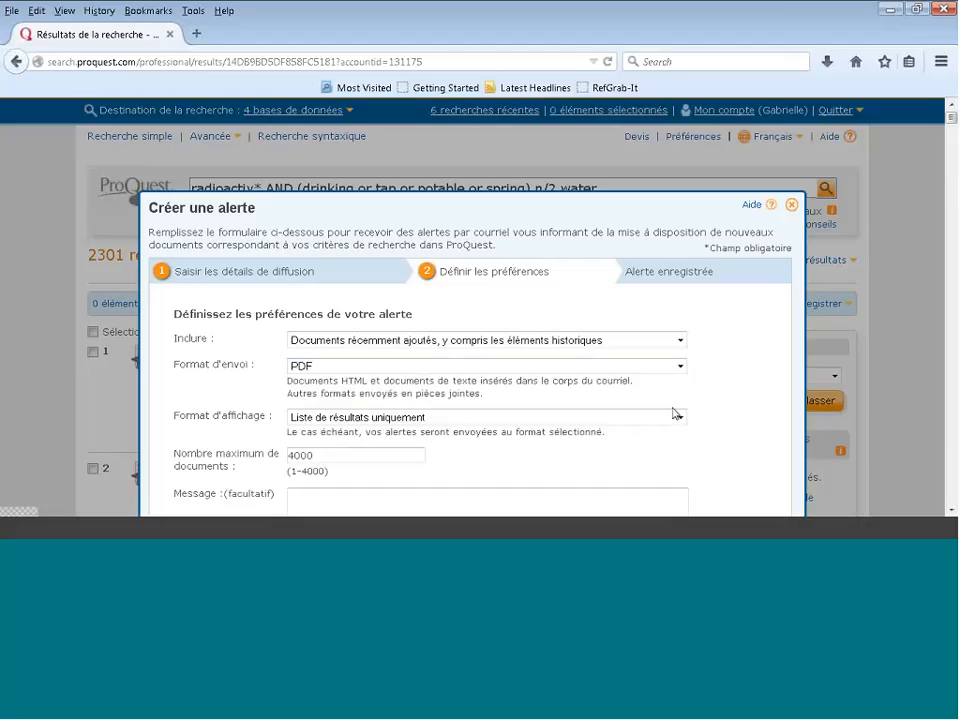
left_click(680, 366)
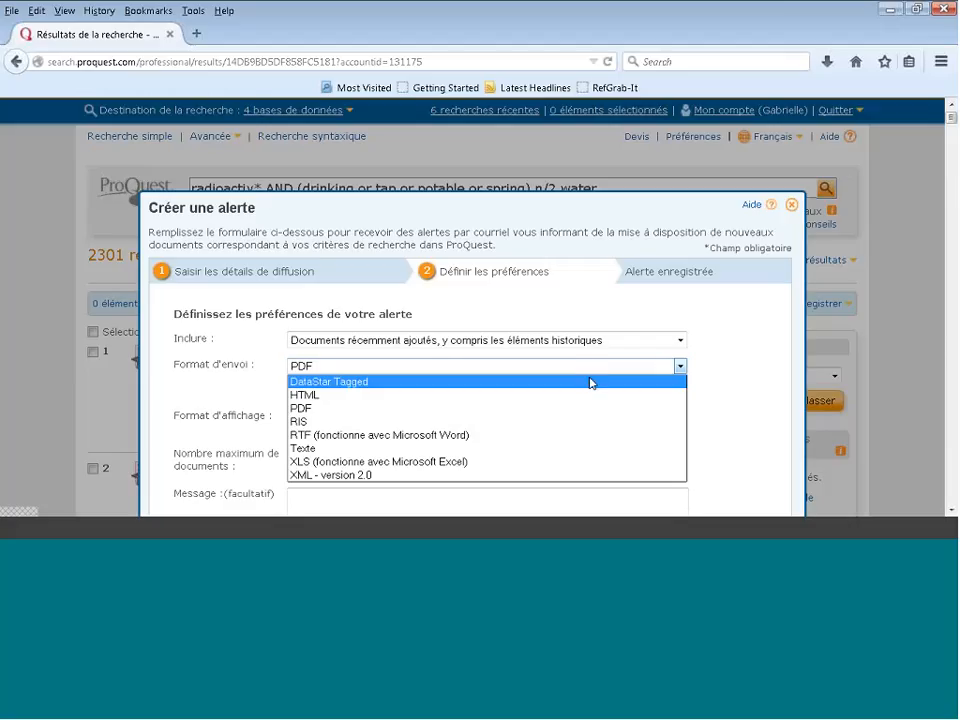
left_click(701, 381)
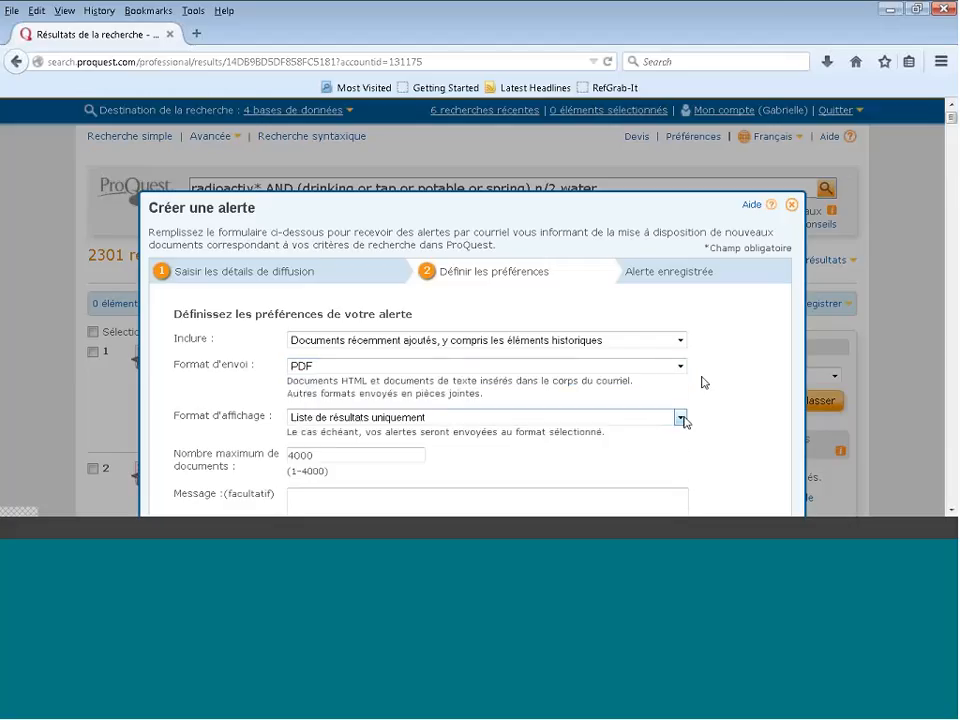
left_click(681, 419)
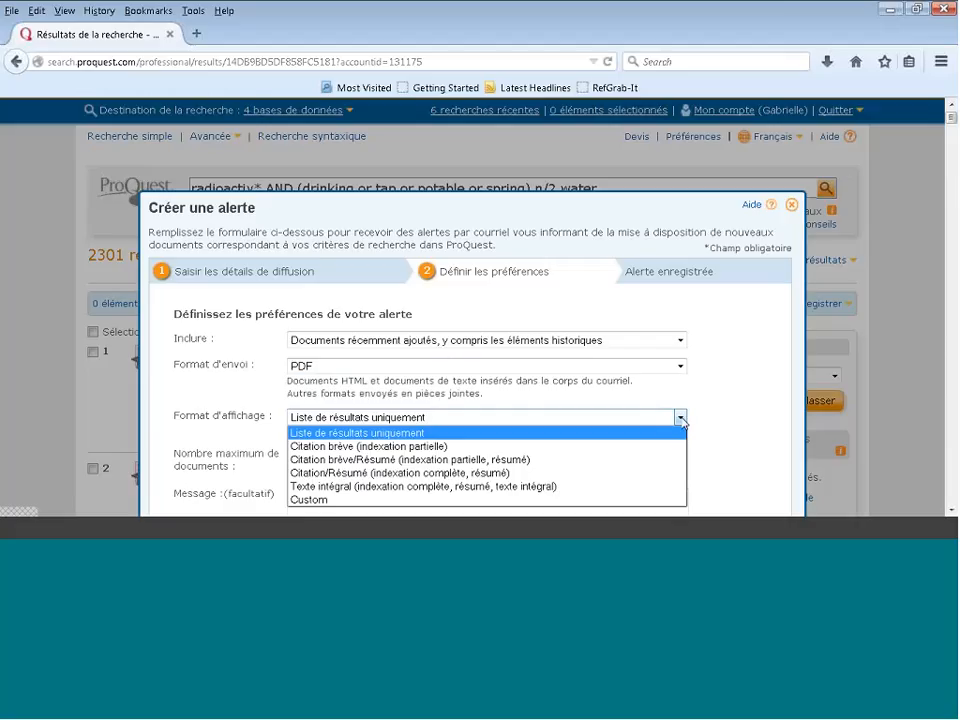
left_click(607, 487)
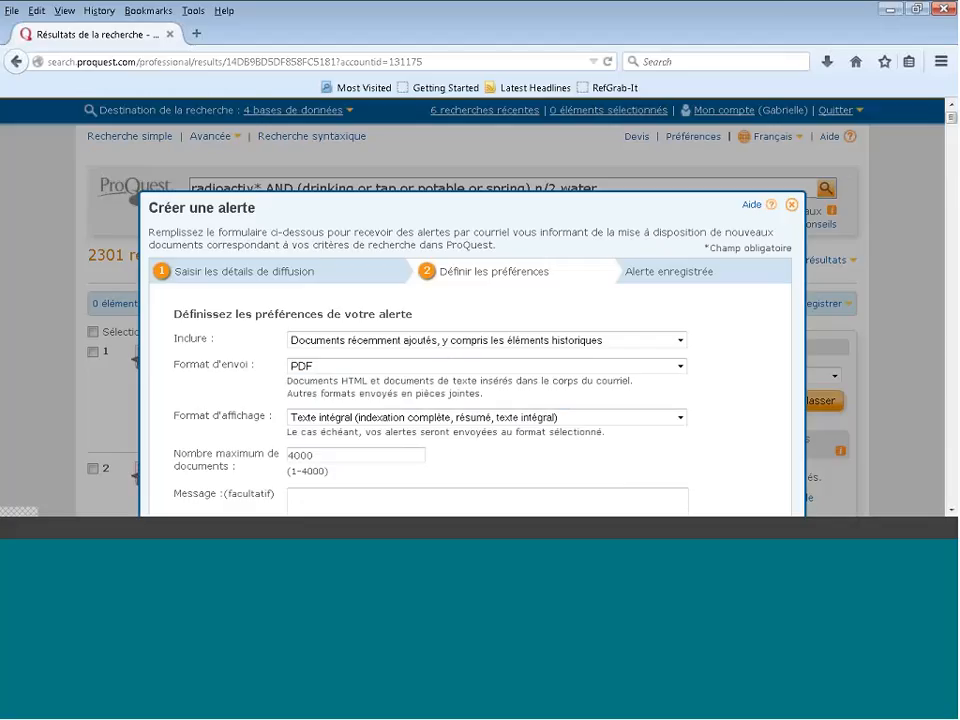
- Set both "Inclure les données de recherche" and "Inclure la signalisation" to "Non" in the alert preferences
left_click(952, 511)
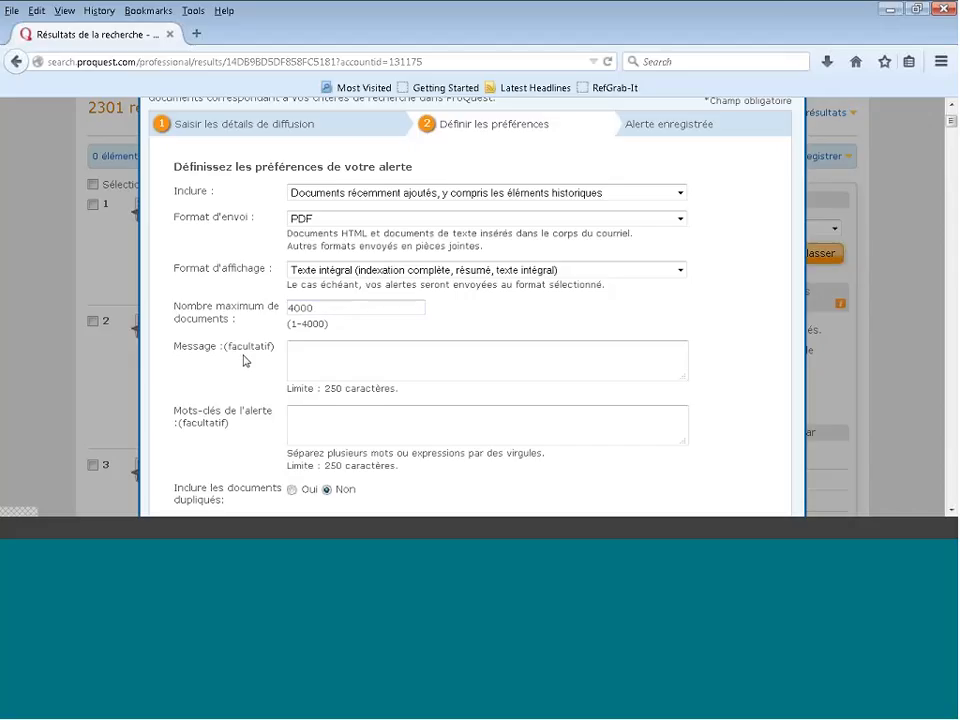
left_click(296, 355)
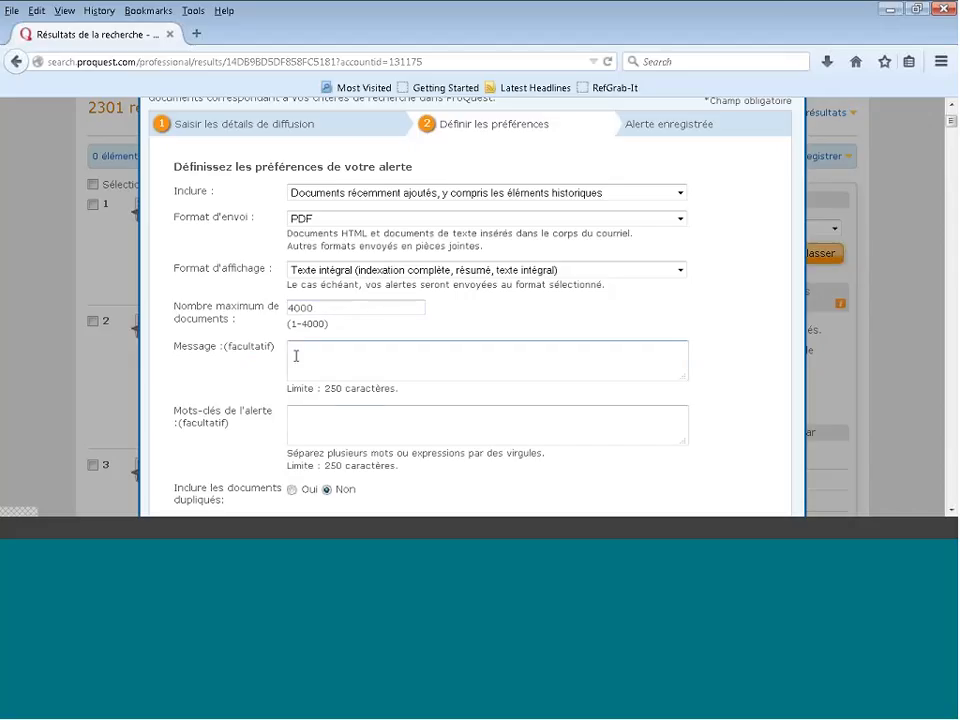
left_click(296, 421)
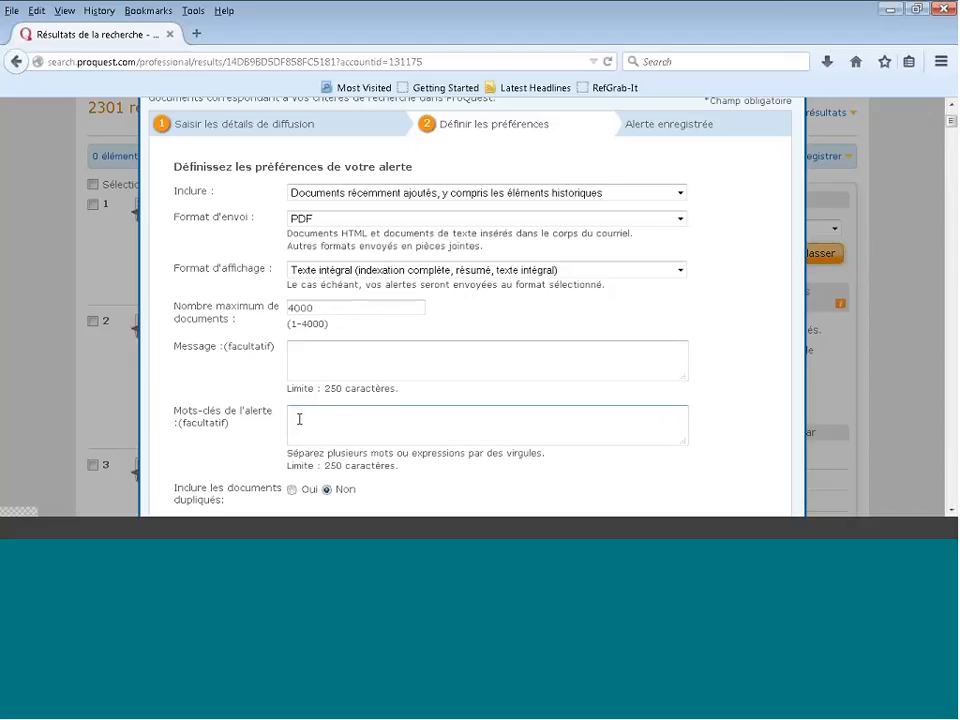
left_click(952, 512)
left_click(952, 512)
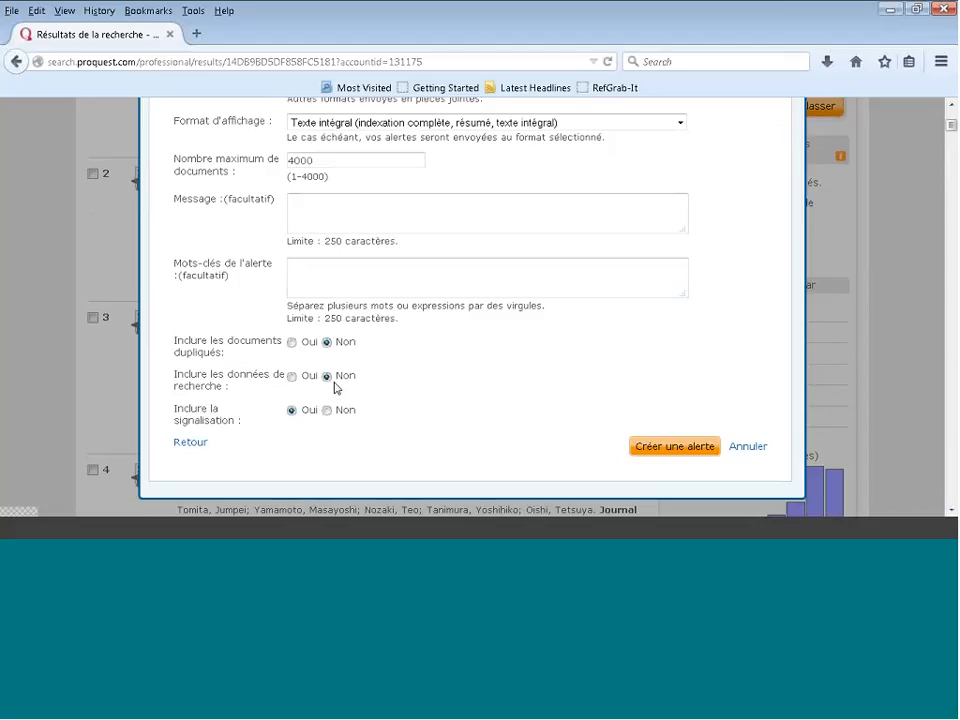
left_click(292, 377)
left_click(326, 411)
left_click(326, 376)
- Create the alert and close its confirmation
left_click(671, 447)
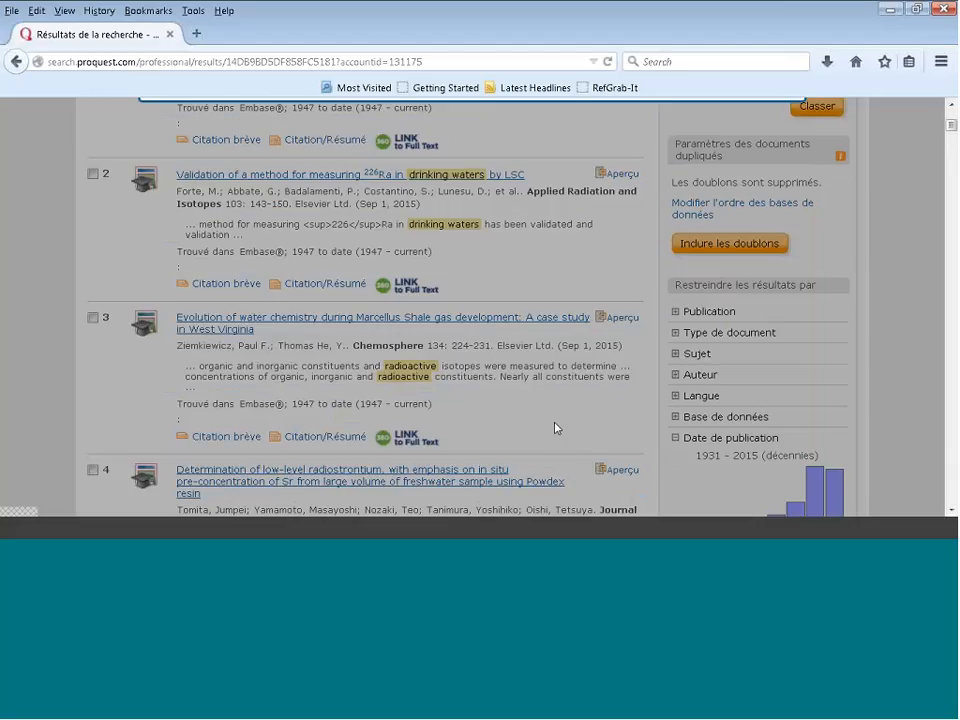
left_click_drag(951, 126, 951, 110)
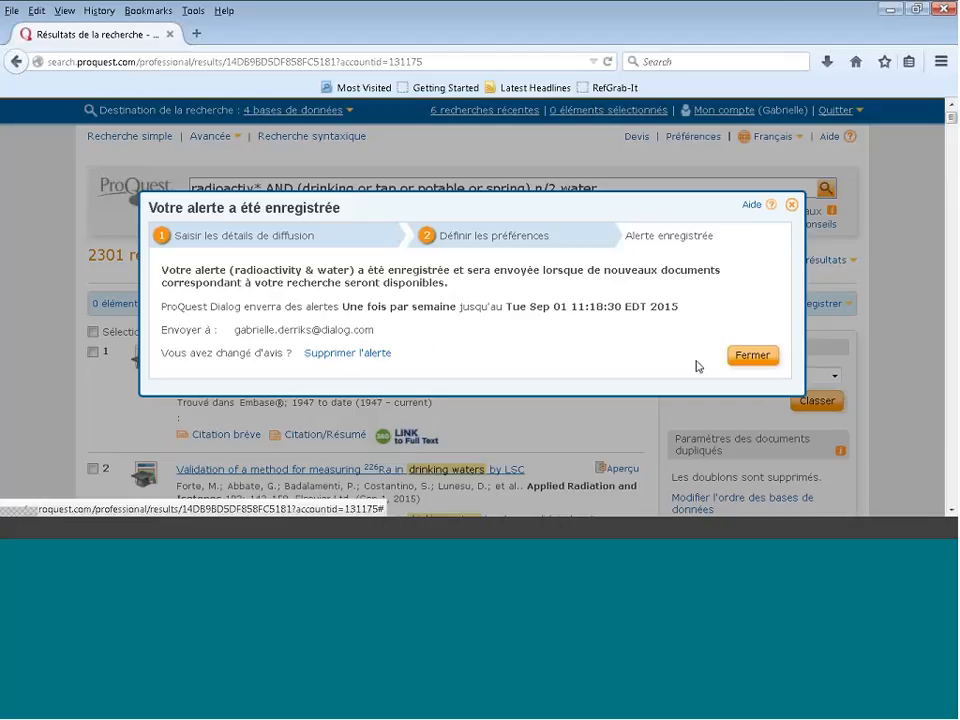
left_click(751, 360)
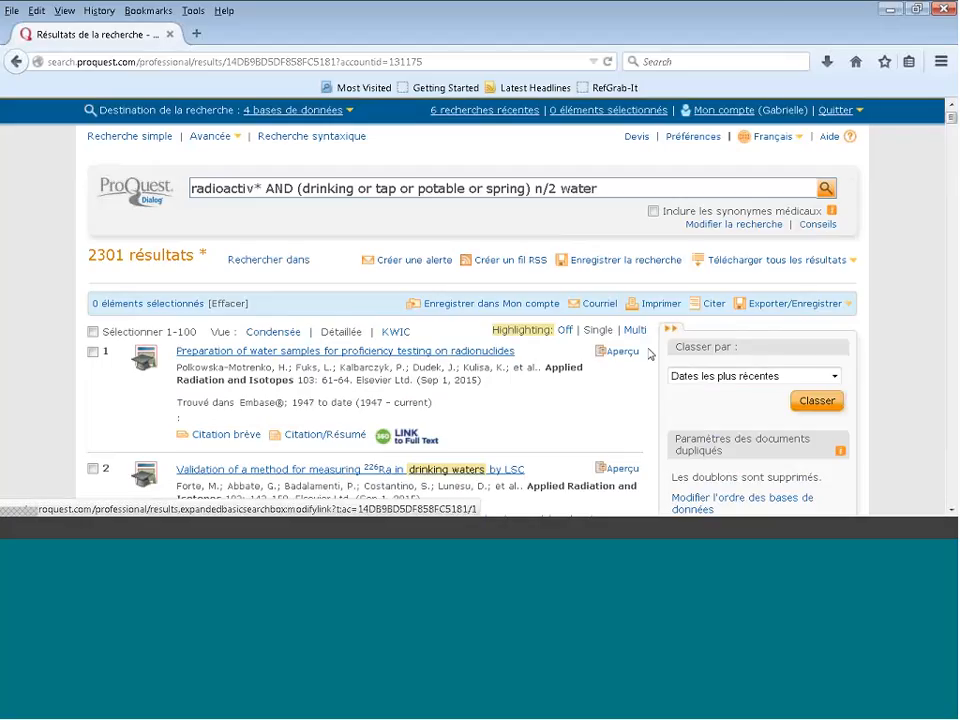
- Open the account's list of alerts and view the actions available for the "pregnancy" and "radioactivity & water" alerts
left_click(726, 111)
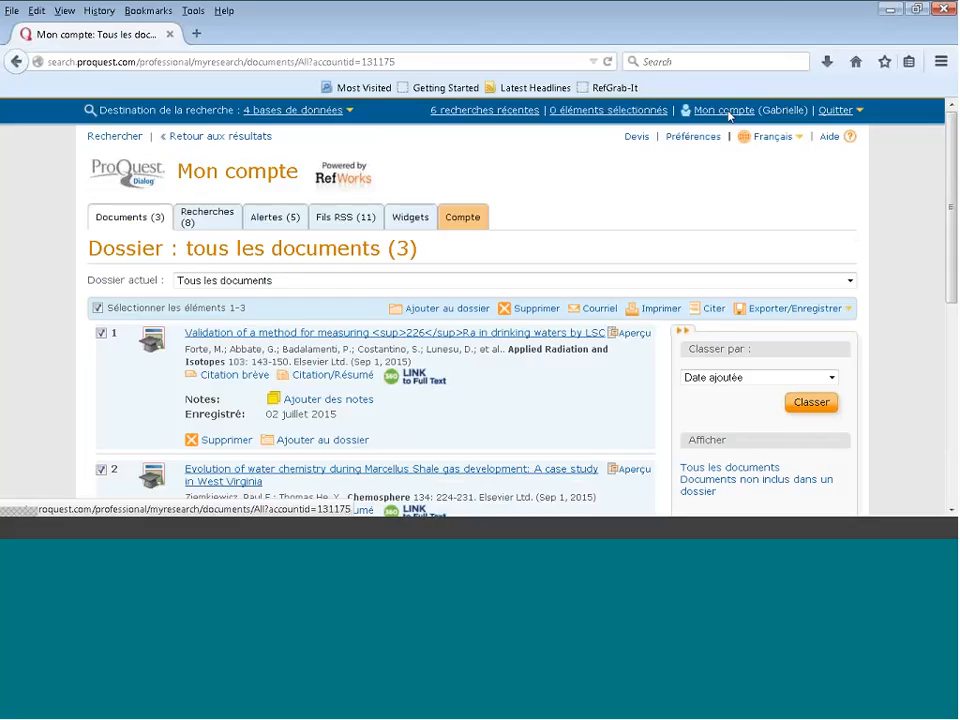
left_click(259, 227)
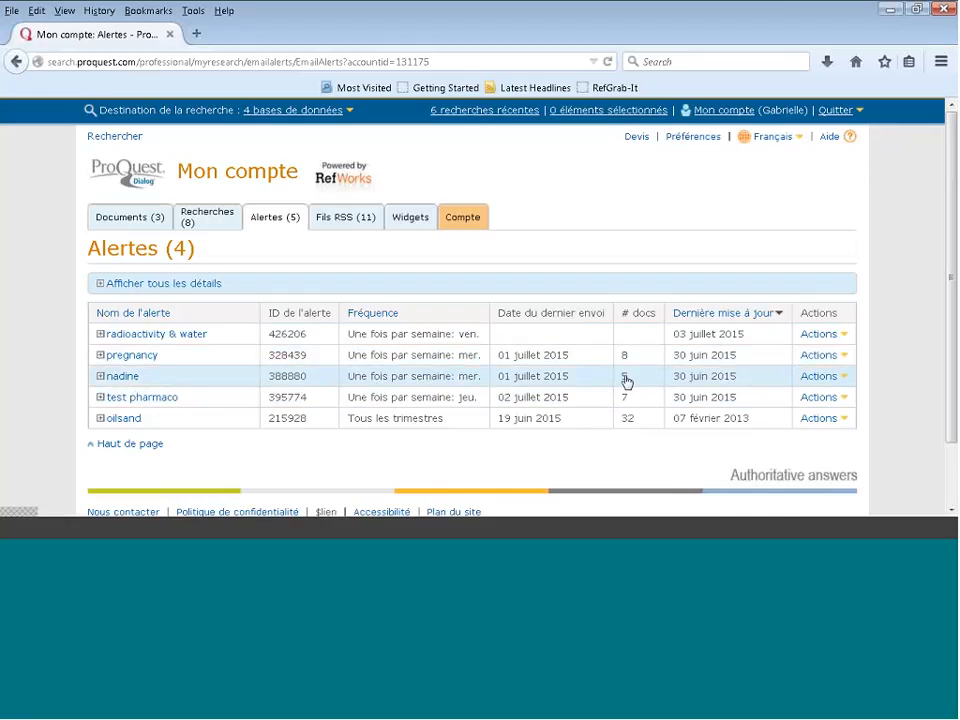
left_click(818, 355)
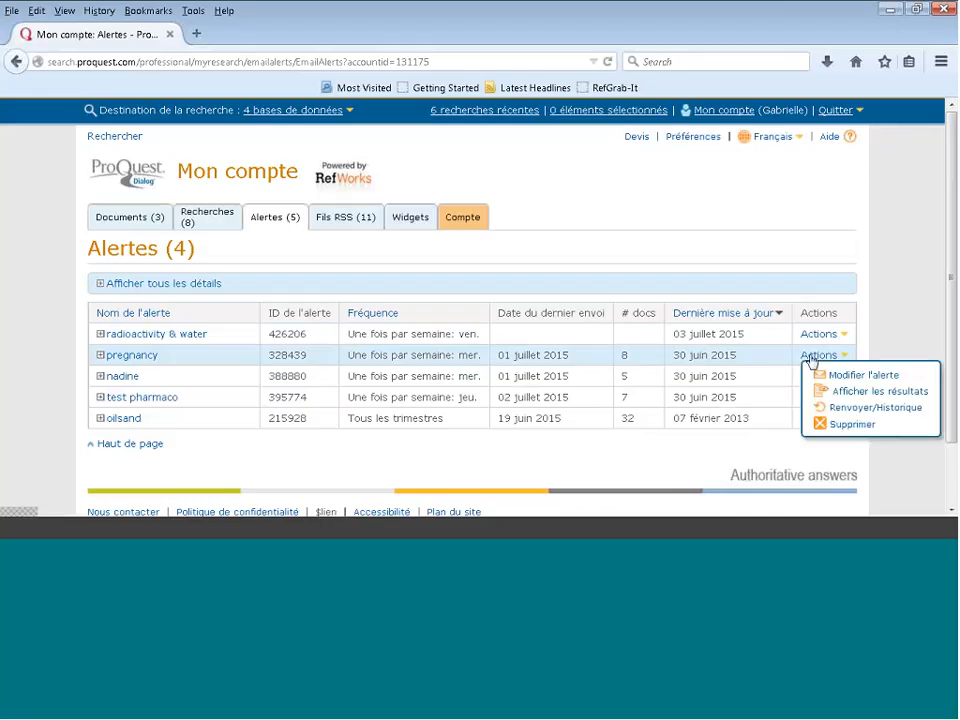
left_click(840, 338)
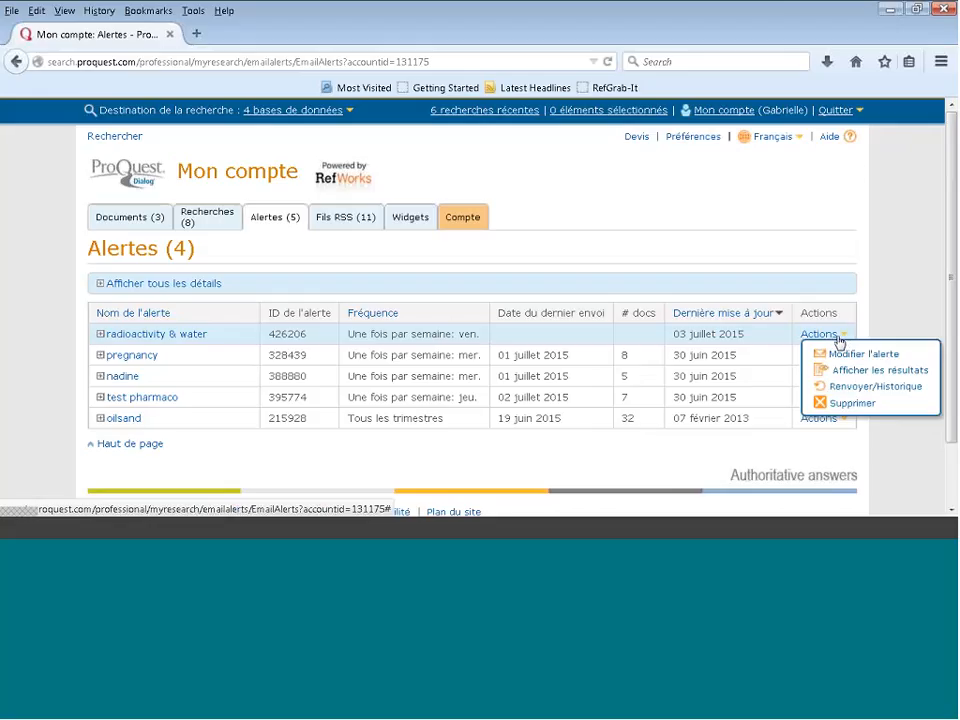
- Expand the details of the "radioactivity & water" alert and review its settings
left_click(100, 335)
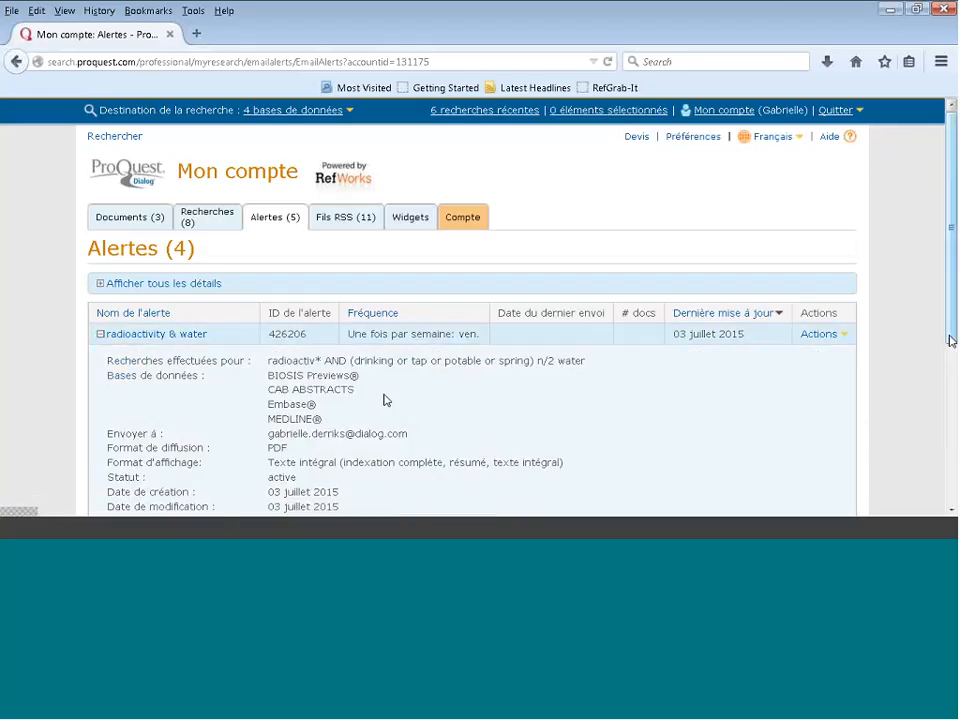
left_click_drag(950, 343, 950, 375)
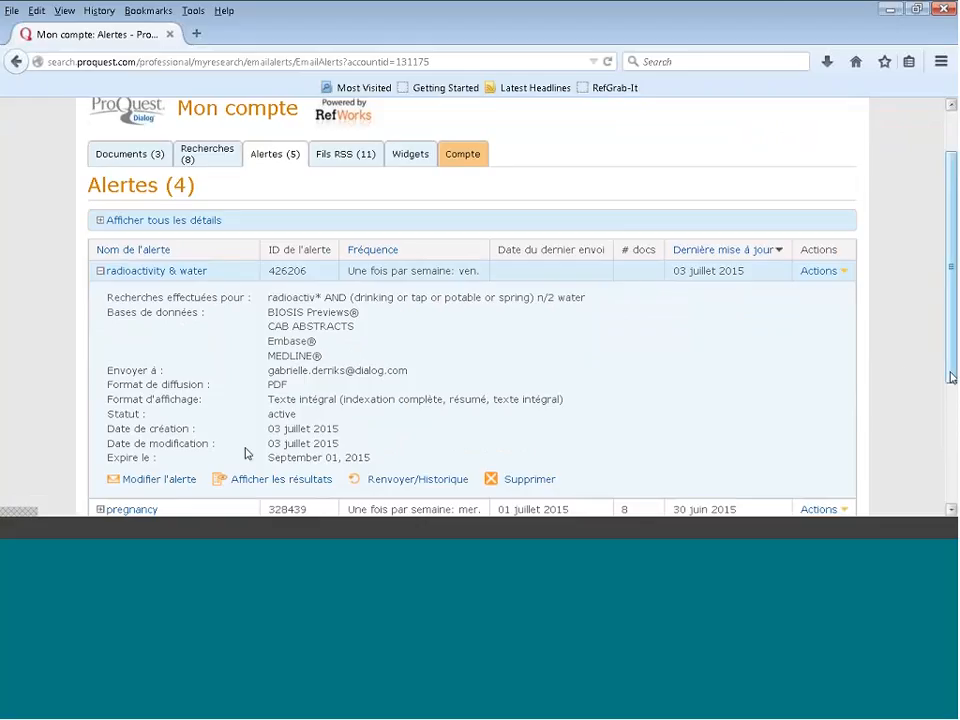
left_click_drag(953, 376, 953, 379)
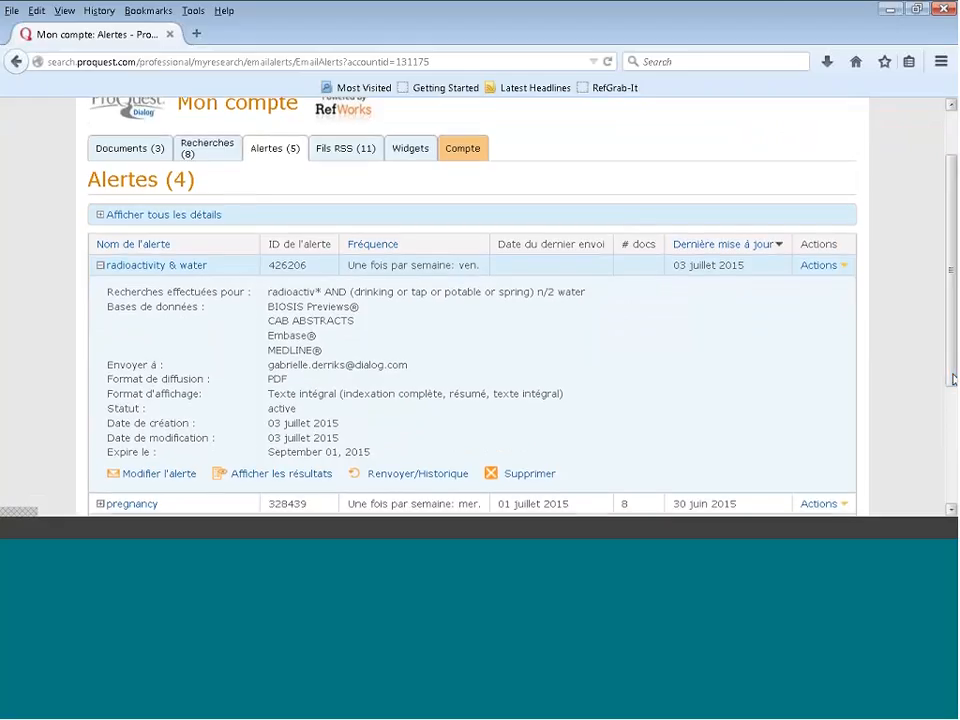
- Start modifying the "radioactivity & water" alert and open its search query for editing
left_click(137, 482)
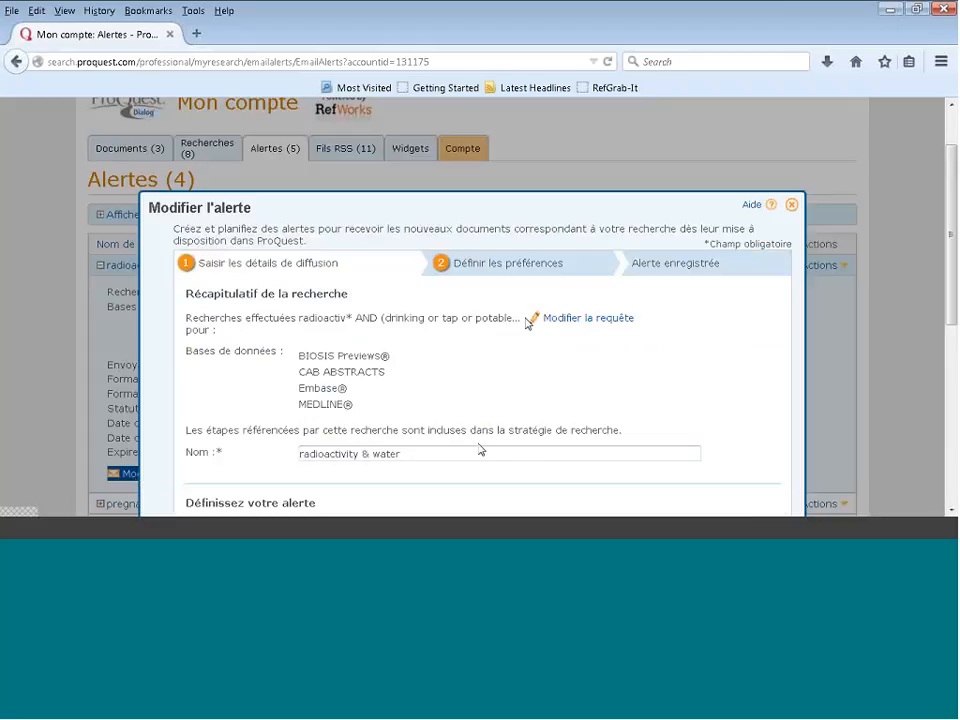
left_click(563, 320)
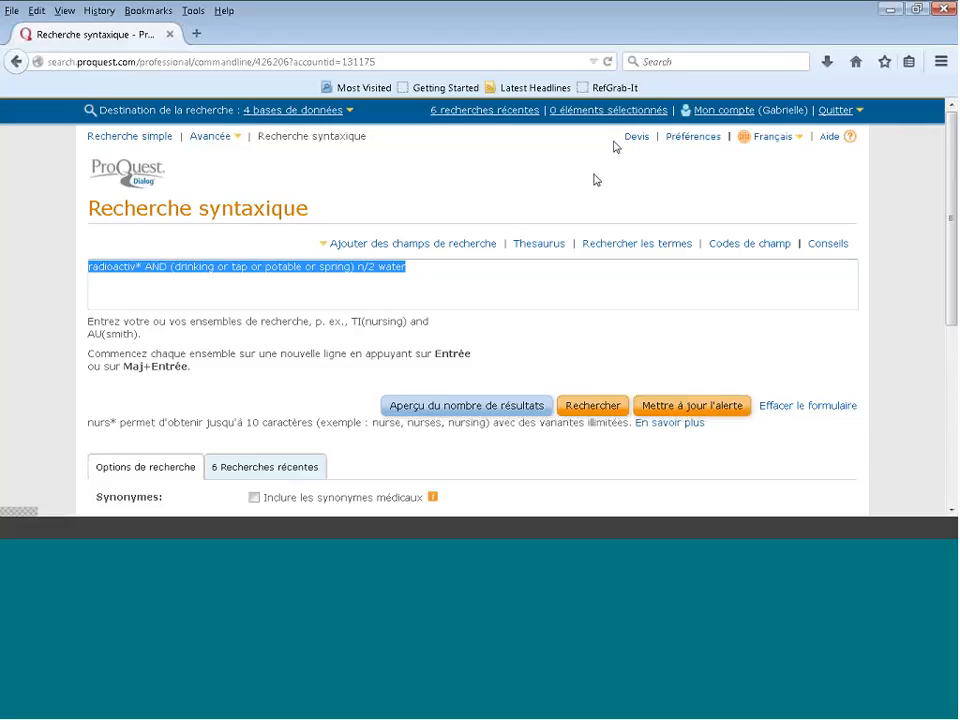
left_click(657, 22)
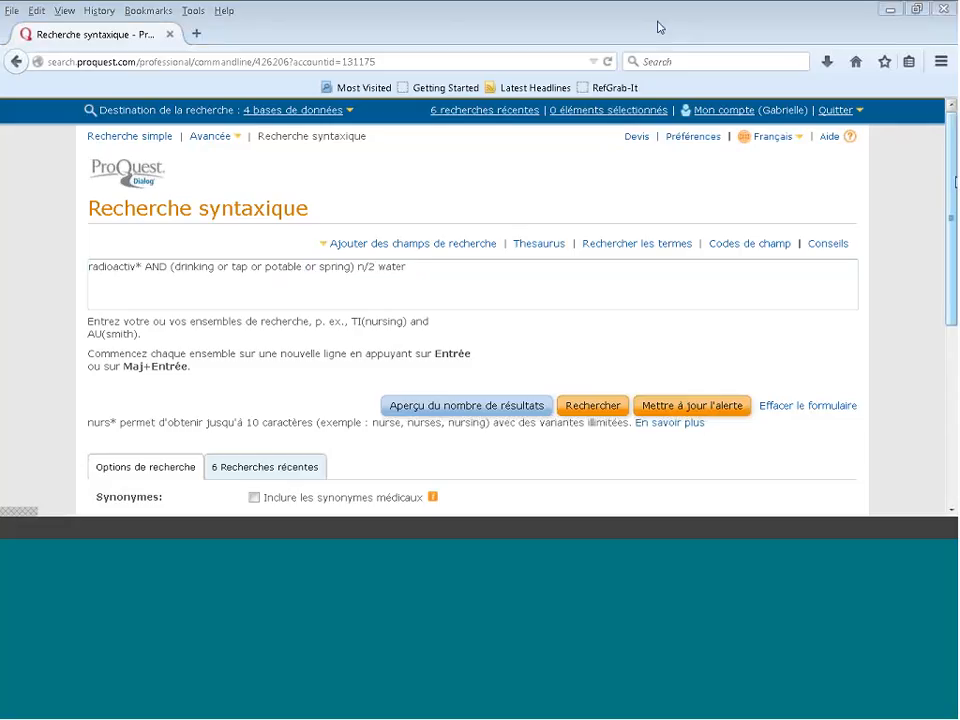